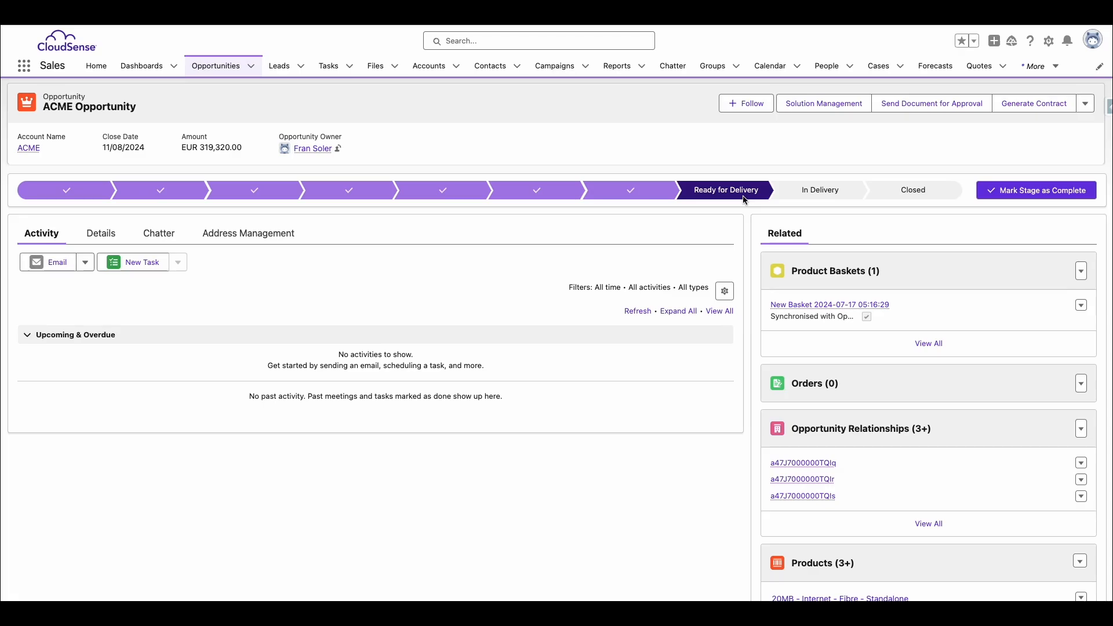
# Submit the order for the ACME Opportunity and confirm the submission
pyautogui.click(1086, 105)
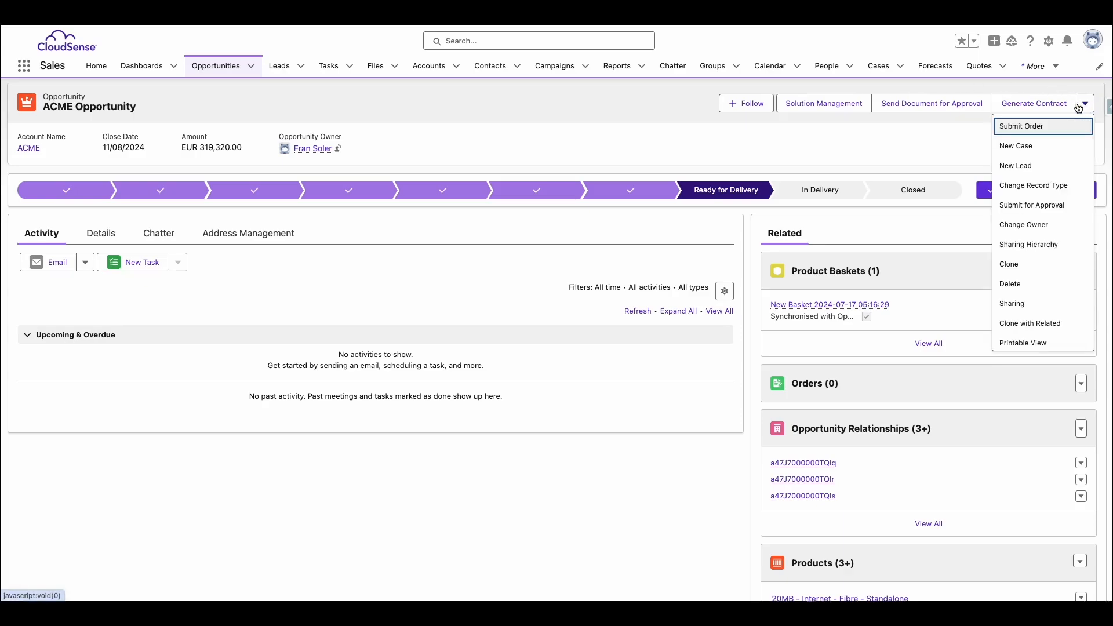
pyautogui.click(1041, 127)
pyautogui.click(589, 336)
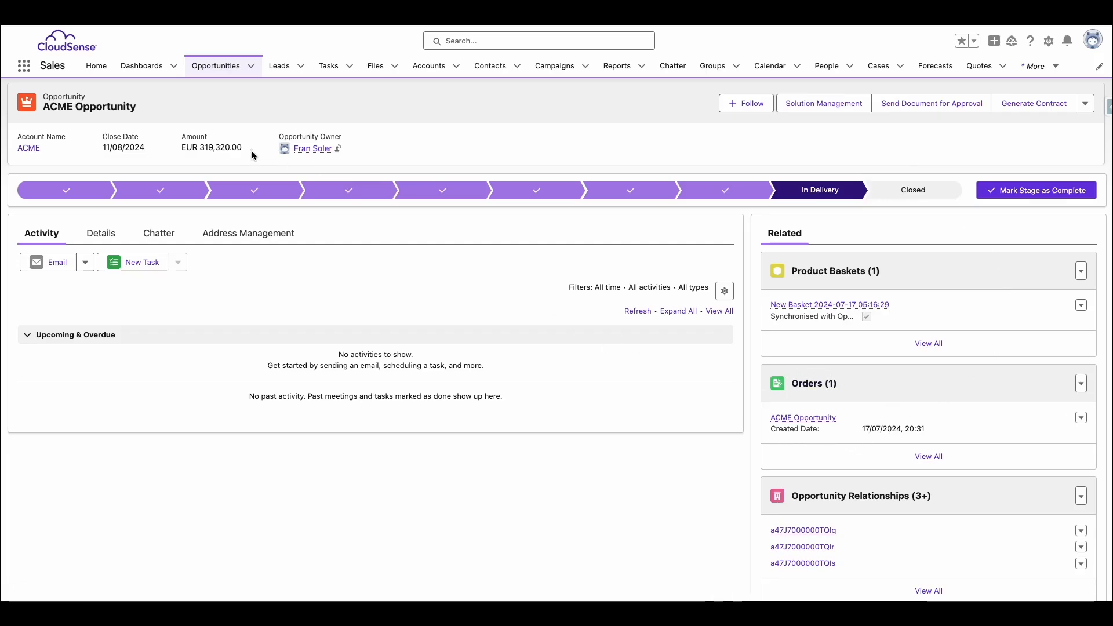
# Switch to Gmail, read the order generation e-mail for the ACME Opportunity, and return to the opportunity record in Salesforce
pyautogui.click(128, 11)
pyautogui.click(305, 138)
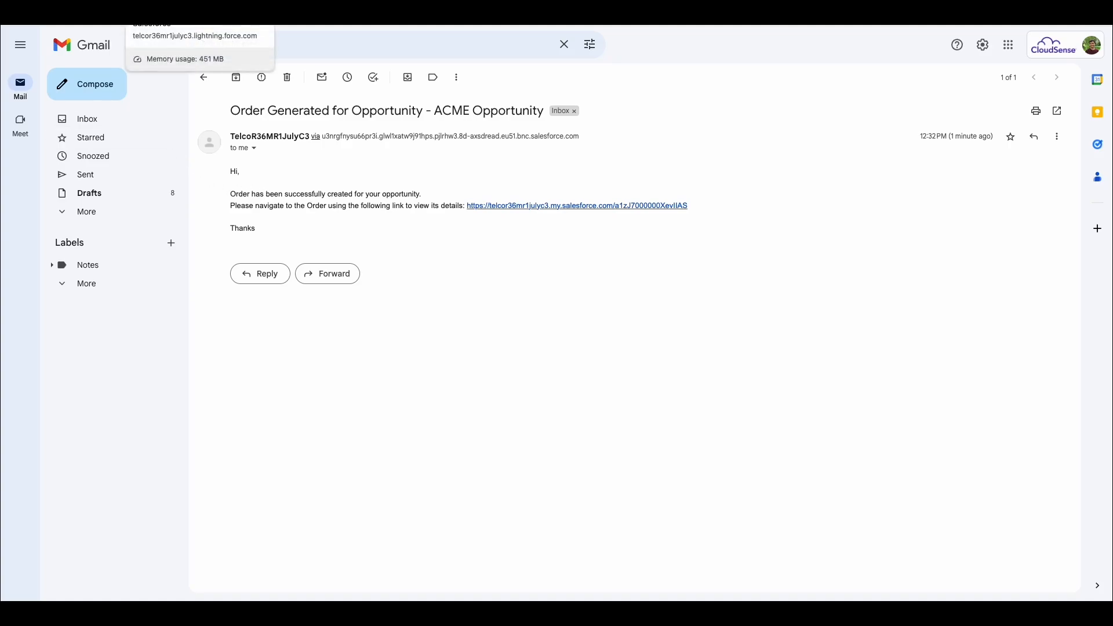
pyautogui.click(174, 9)
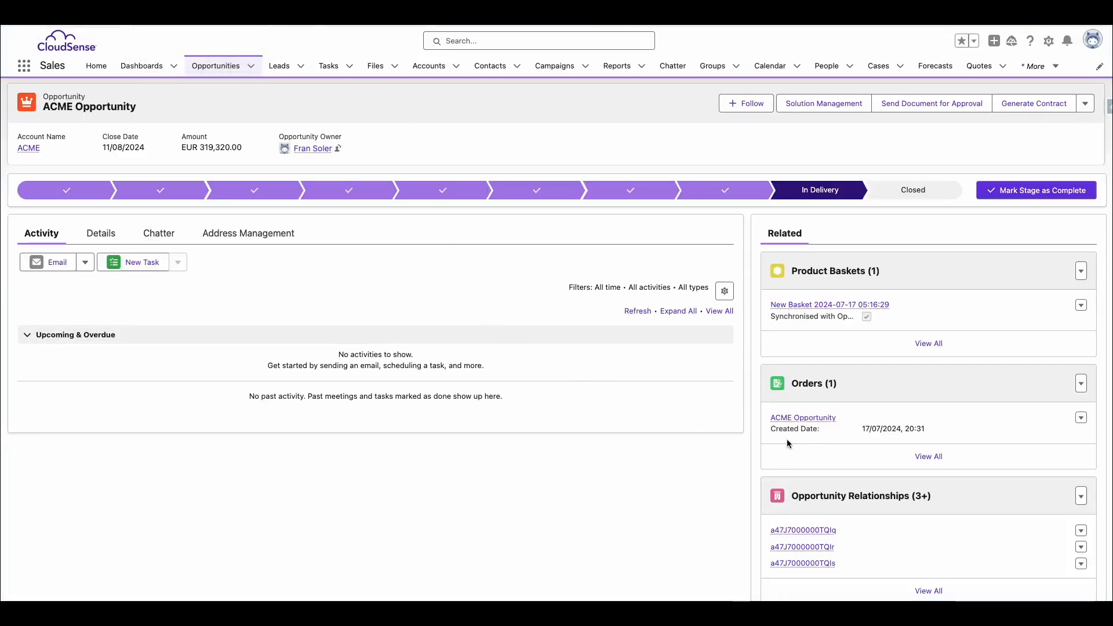
# Open the opportunity's related order and expand its first 20MB subscription down to the service level
pyautogui.click(828, 418)
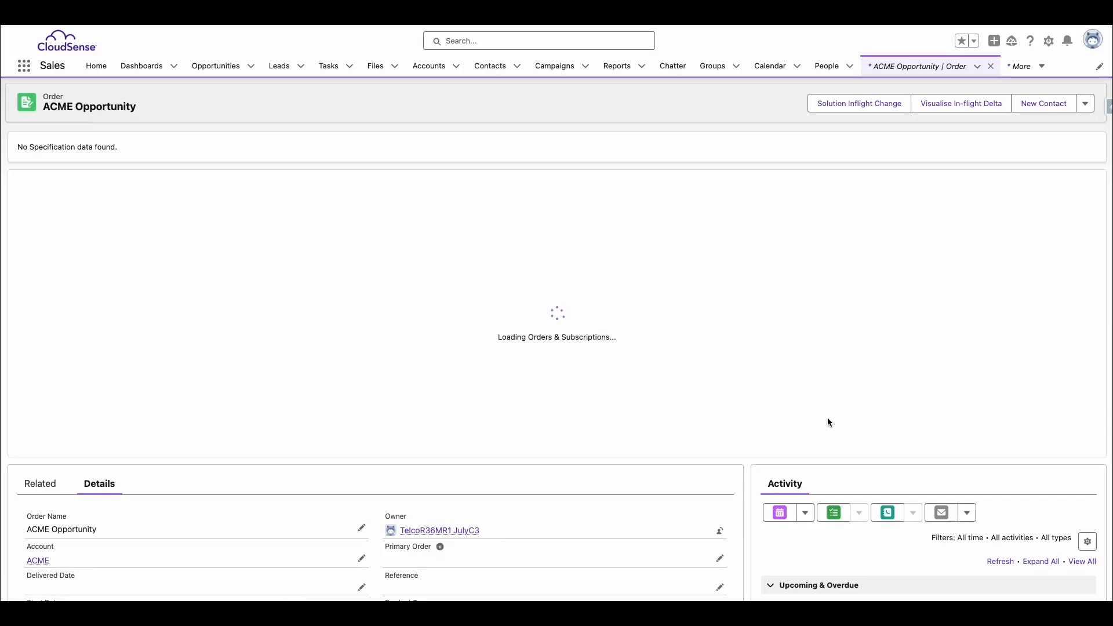
pyautogui.scroll(-3, 80, 318)
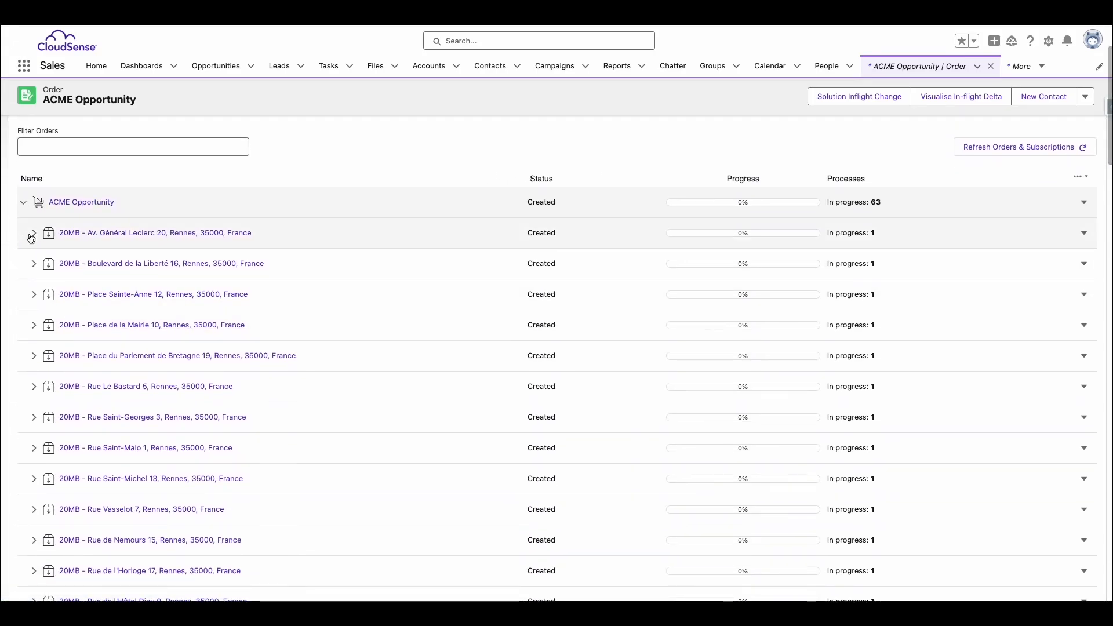
pyautogui.scroll(-1, 242, 244)
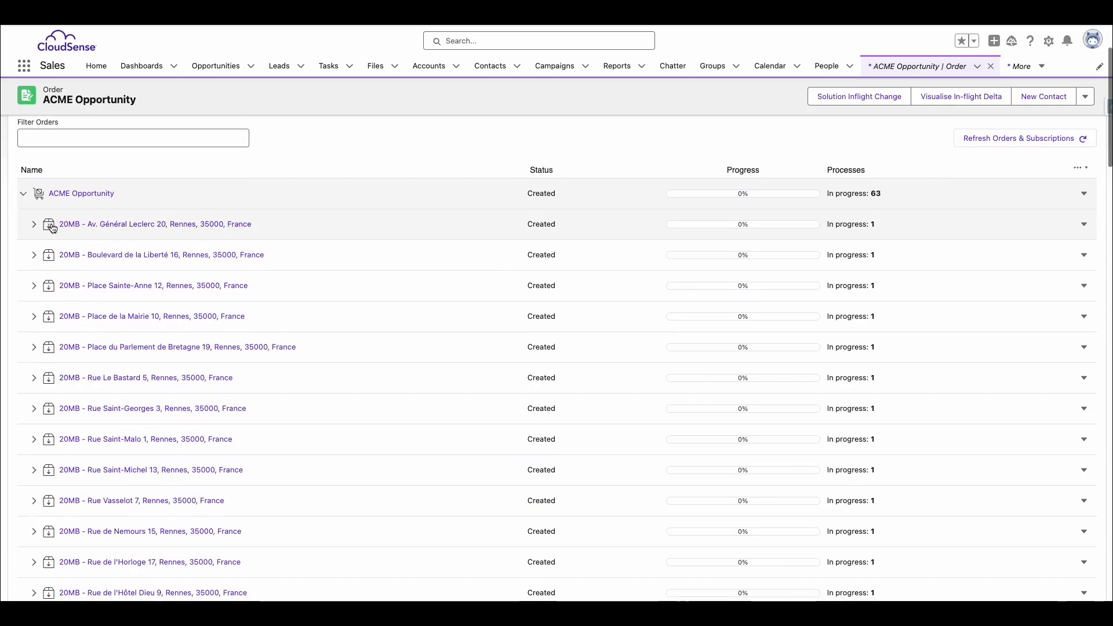
pyautogui.click(33, 226)
pyautogui.click(39, 258)
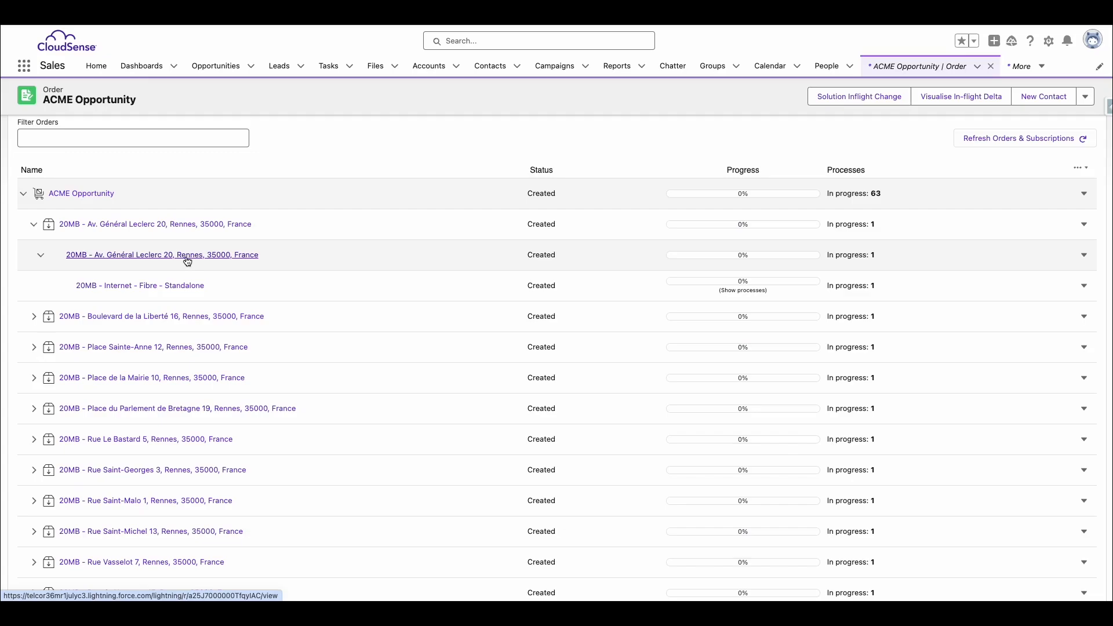
# Collapse the first subscription and examine the order's 20MB, Domestic Connectivity, Drateck and Edge 510N subscriptions
pyautogui.scroll(-1, 87, 226)
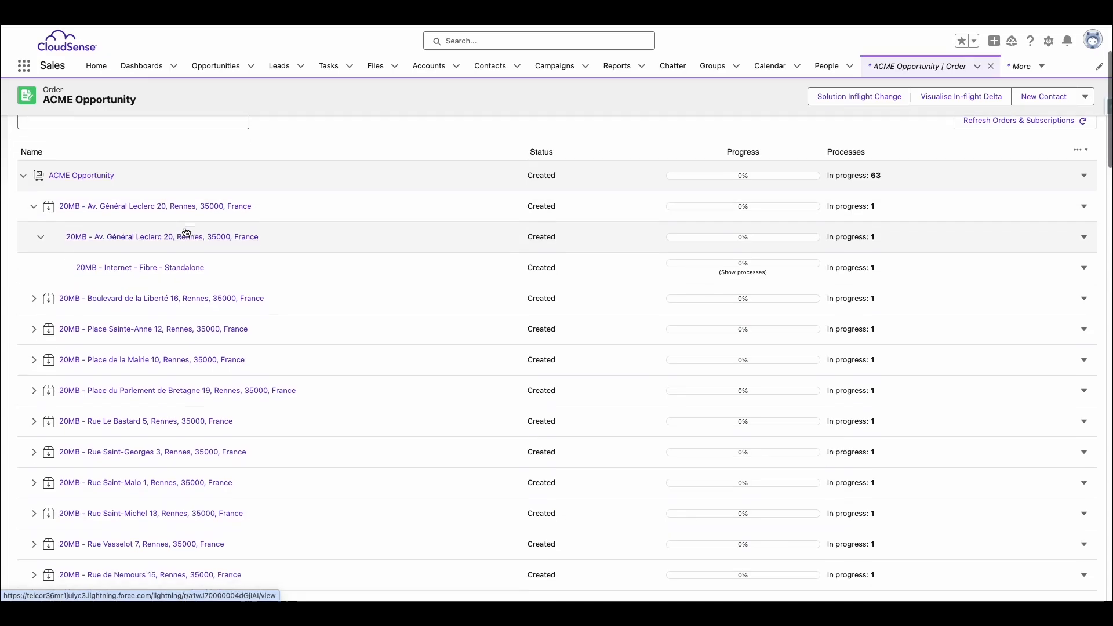
pyautogui.click(28, 195)
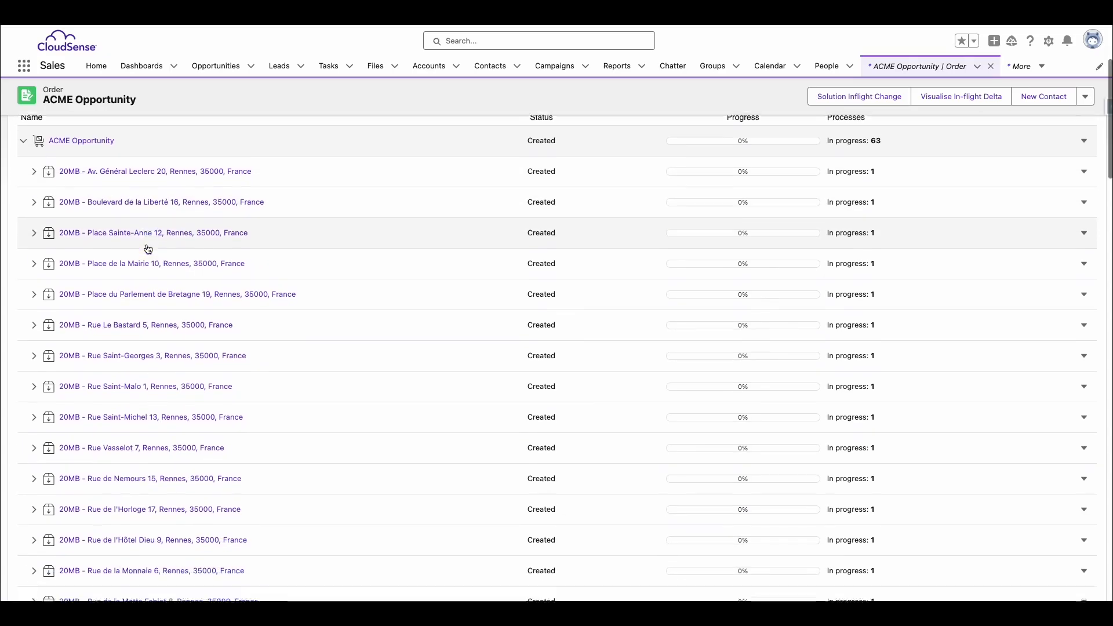
pyautogui.scroll(-5, 147, 249)
pyautogui.scroll(-6, 148, 256)
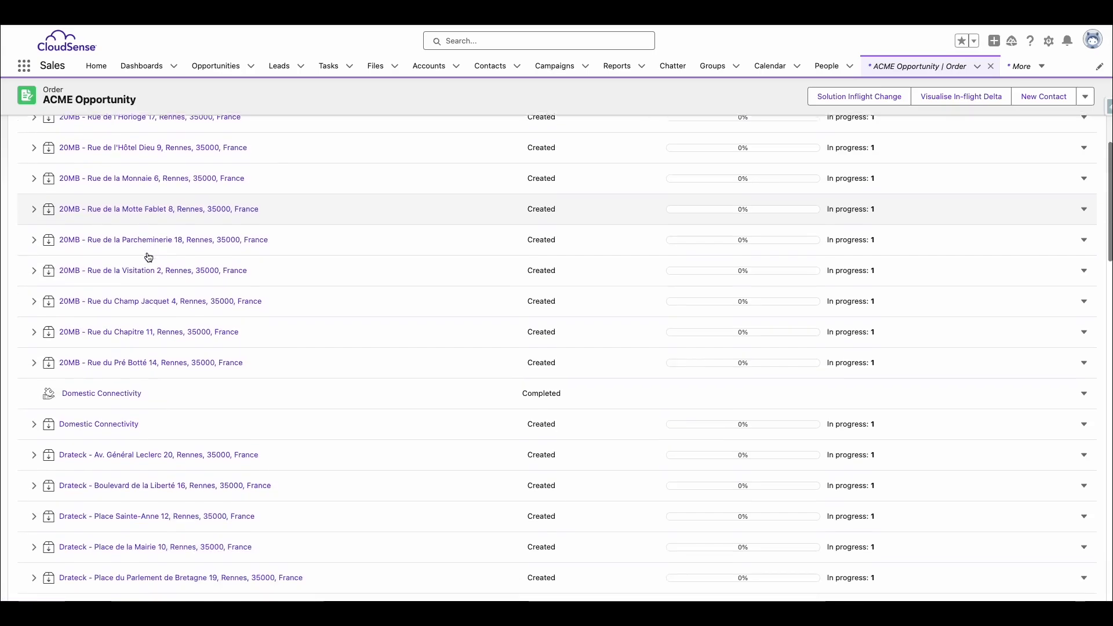
pyautogui.scroll(-1, 116, 328)
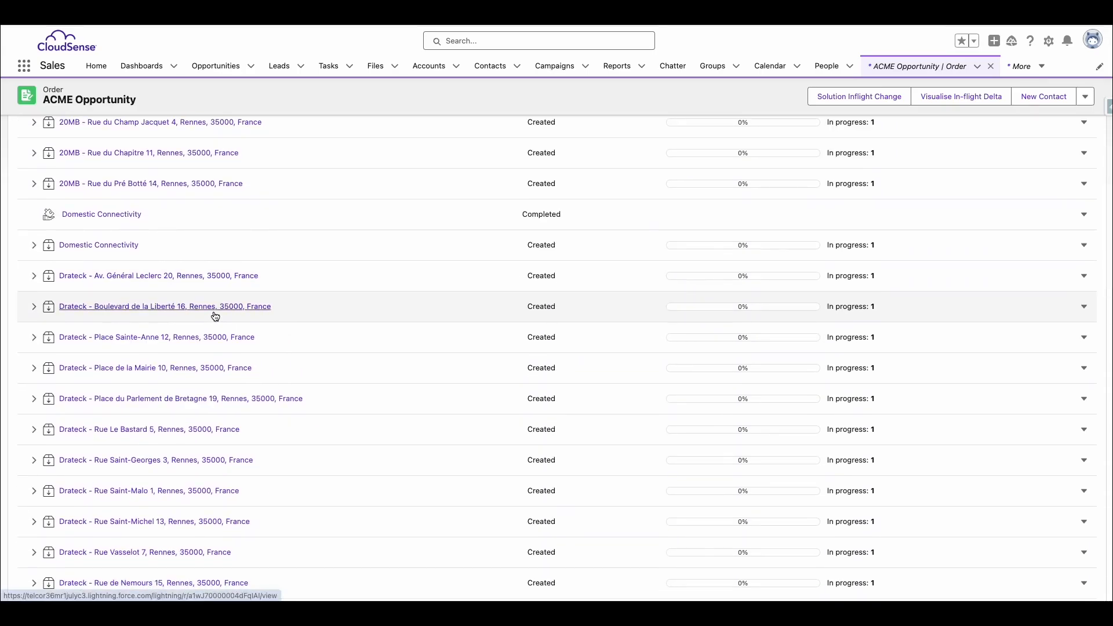
pyautogui.scroll(-2, 216, 324)
pyautogui.scroll(-18, 214, 322)
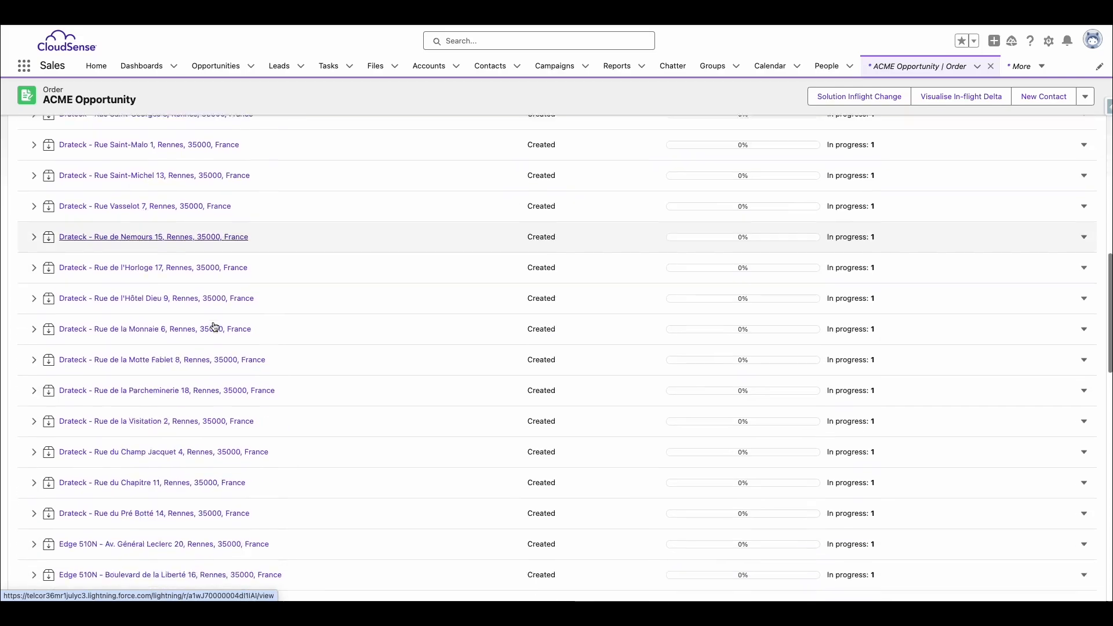
pyautogui.scroll(8, 28, 316)
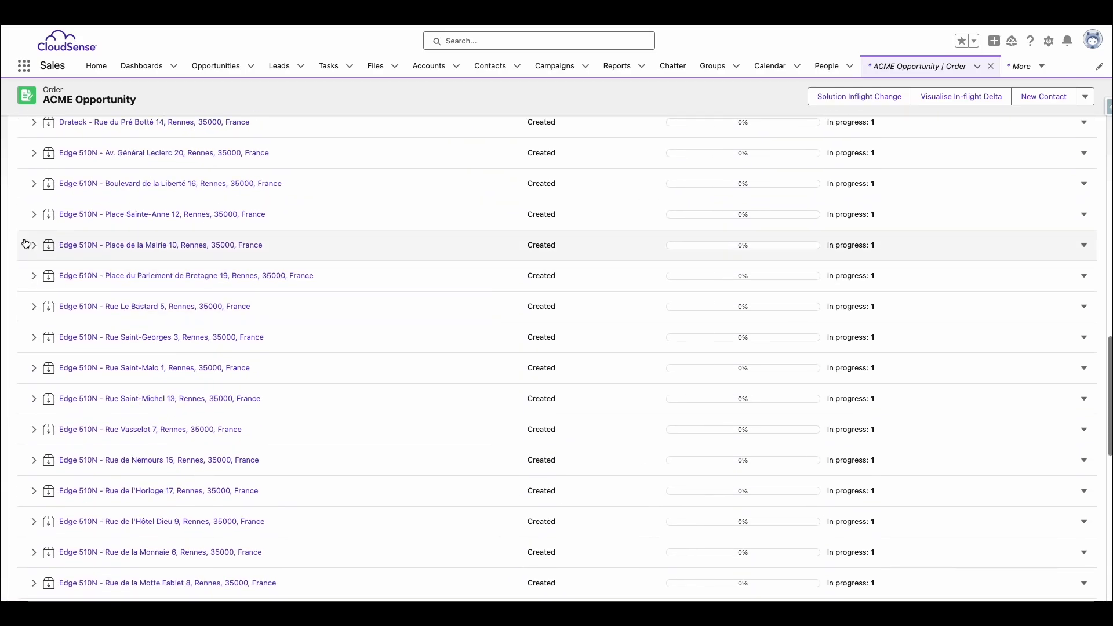
pyautogui.scroll(1, 82, 263)
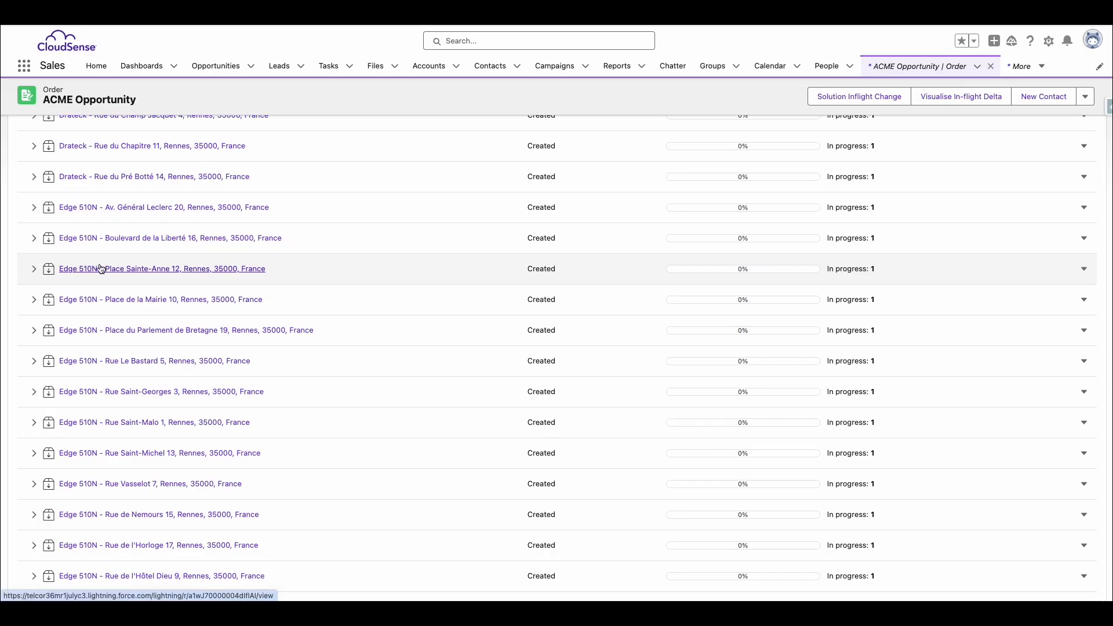
pyautogui.scroll(3, 250, 287)
pyautogui.scroll(15, 250, 288)
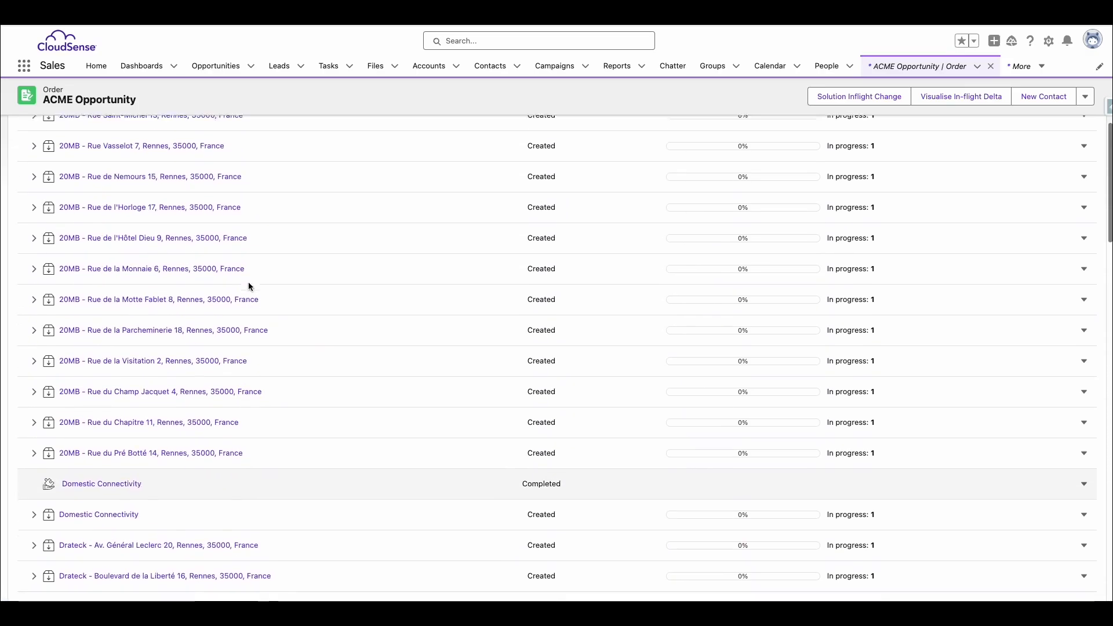
# Inspect the Order Delivery process diagram of the first subscription's 20MB fibre internet service with auto layout, and refresh the order's progress data
pyautogui.click(22, 328)
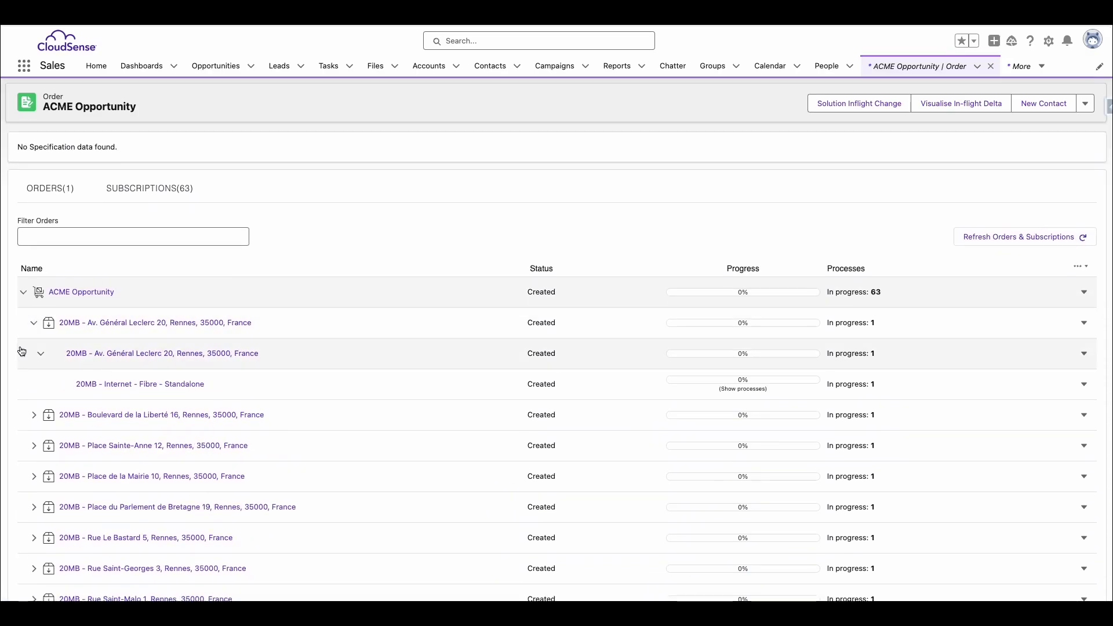
pyautogui.click(740, 390)
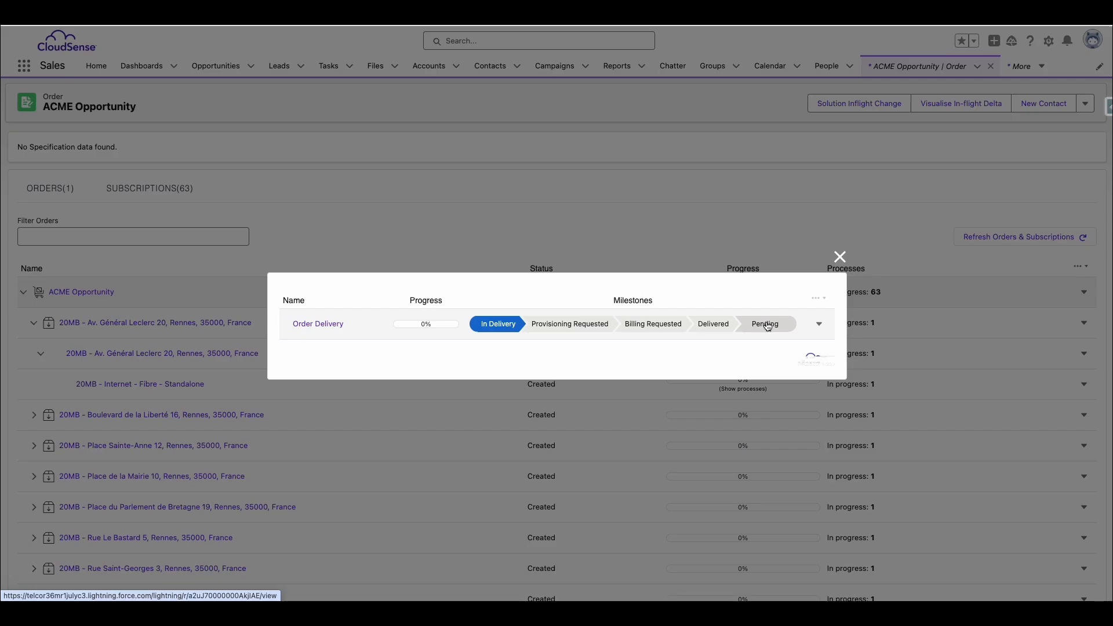
pyautogui.click(306, 328)
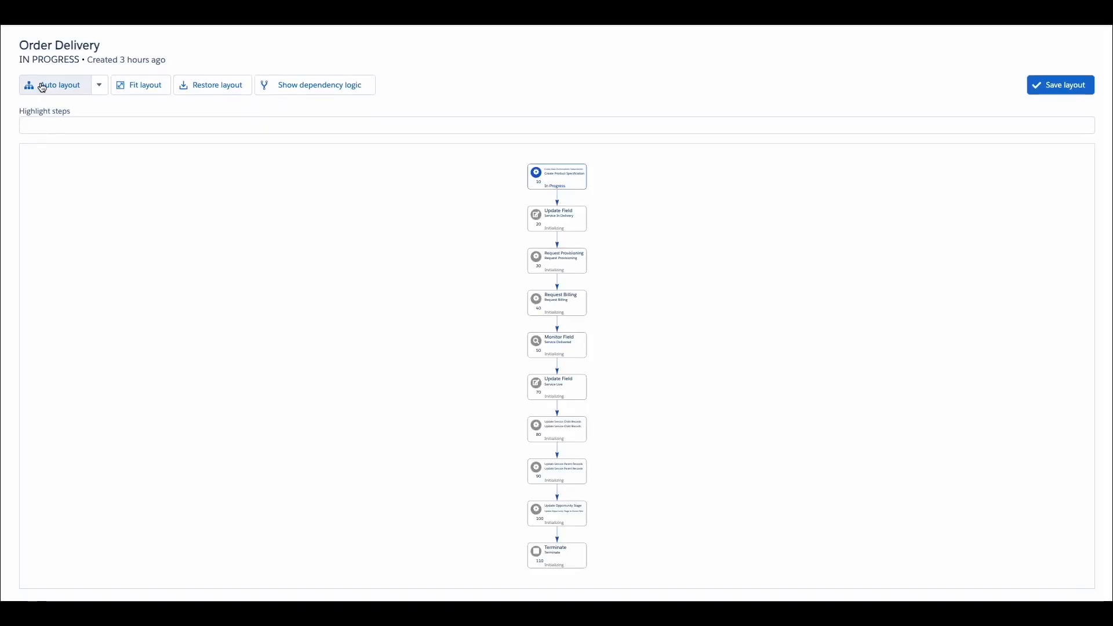
pyautogui.click(41, 87)
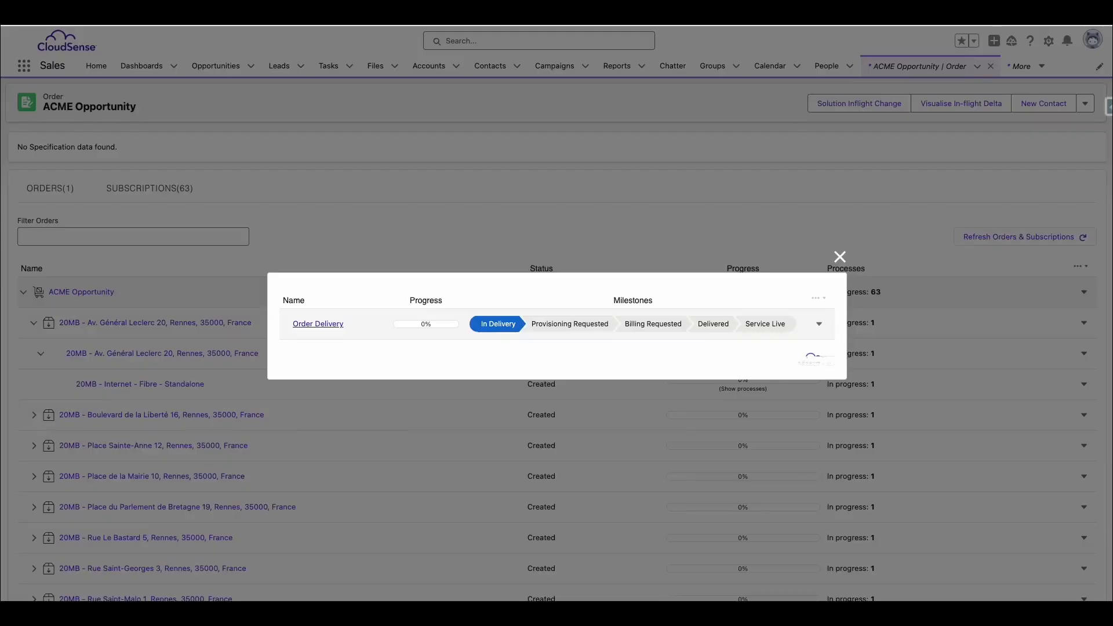
pyautogui.click(838, 255)
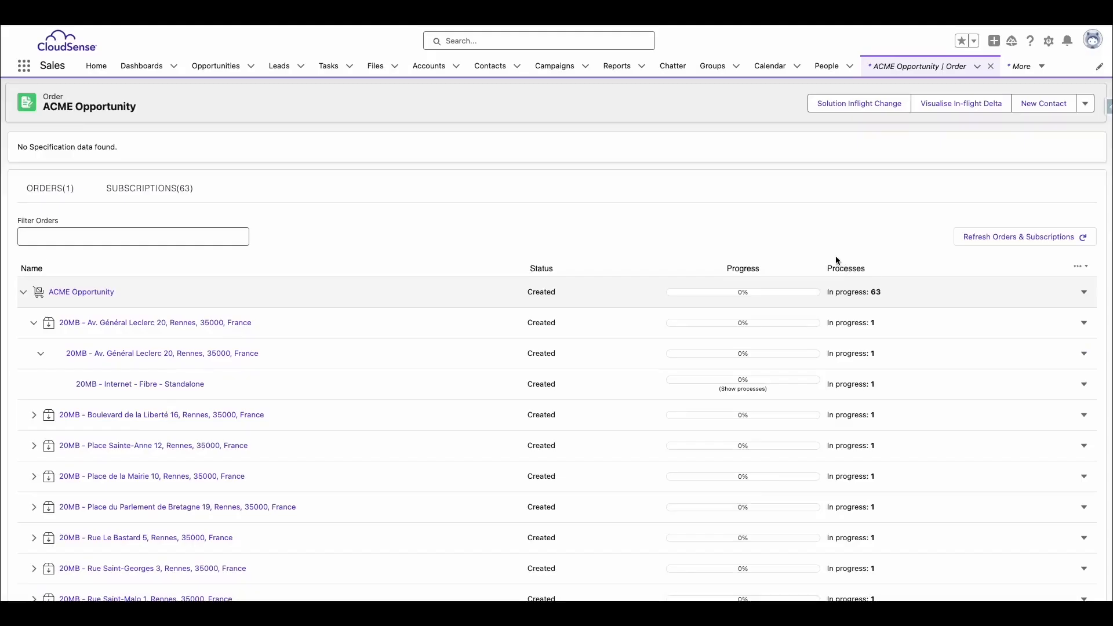
pyautogui.click(1062, 242)
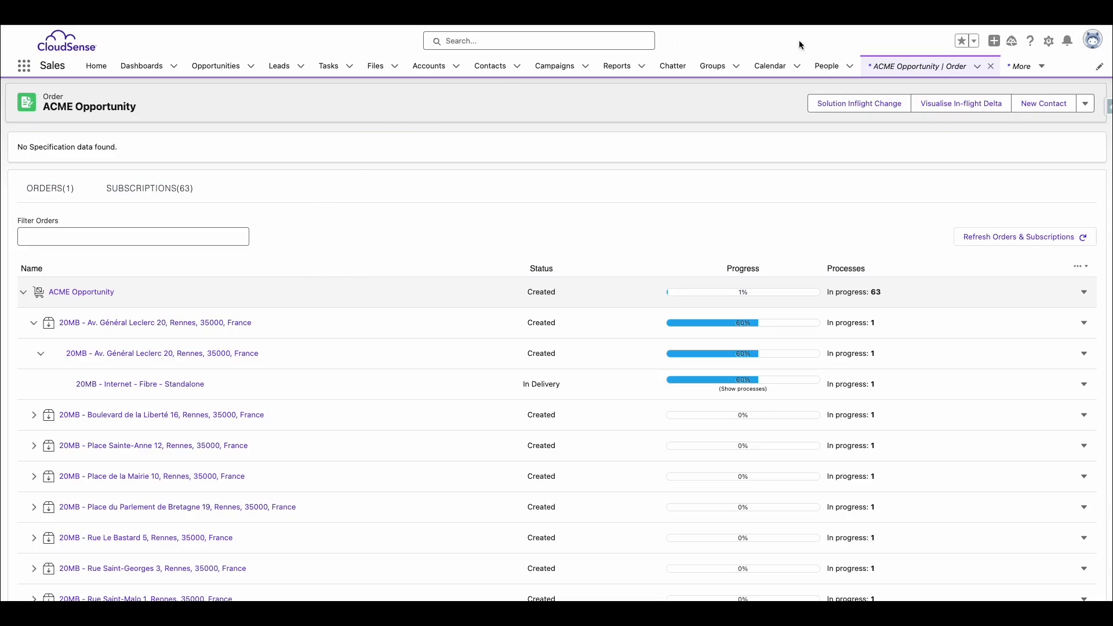
# Start a solution inflight change for the order and view the saved Domestic Connectivity and SDWAN solutions
pyautogui.click(874, 110)
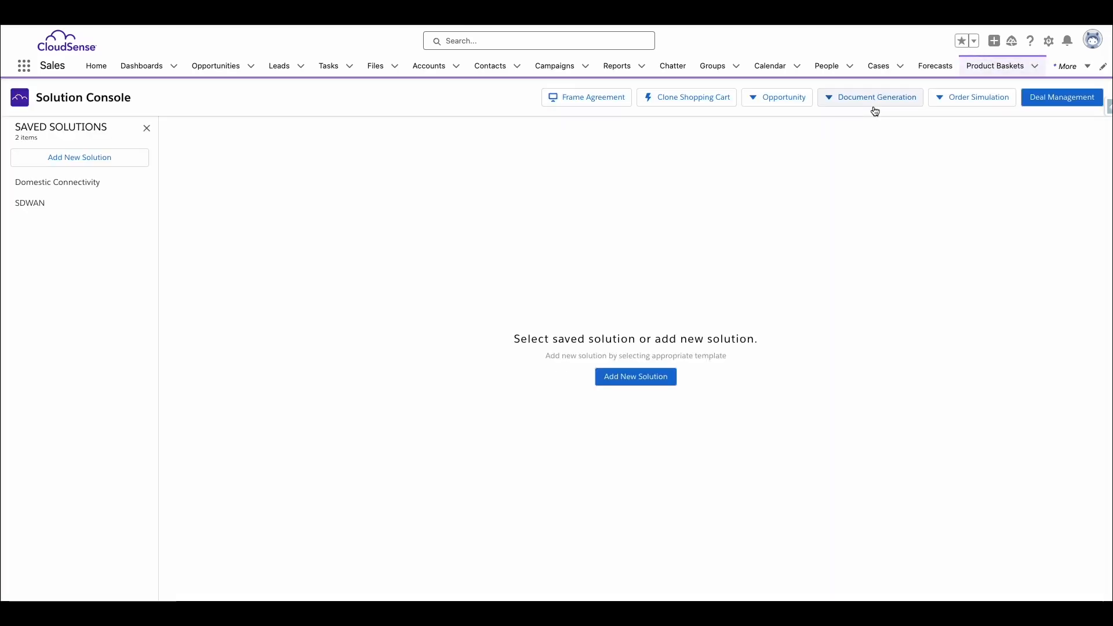
pyautogui.click(82, 181)
pyautogui.click(17, 134)
pyautogui.click(53, 203)
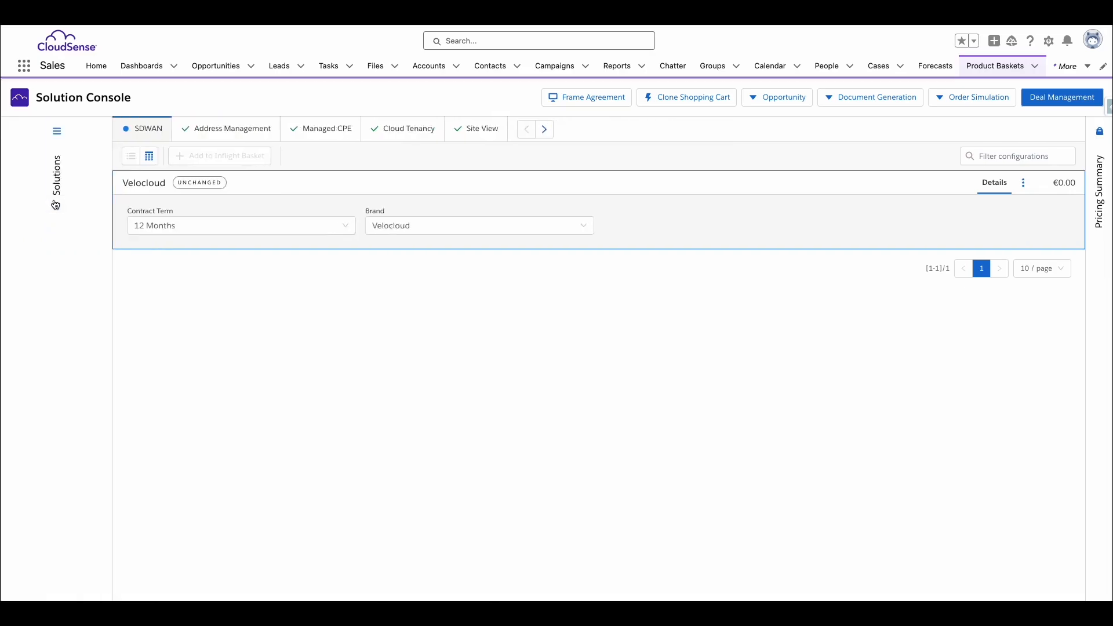
pyautogui.click(16, 133)
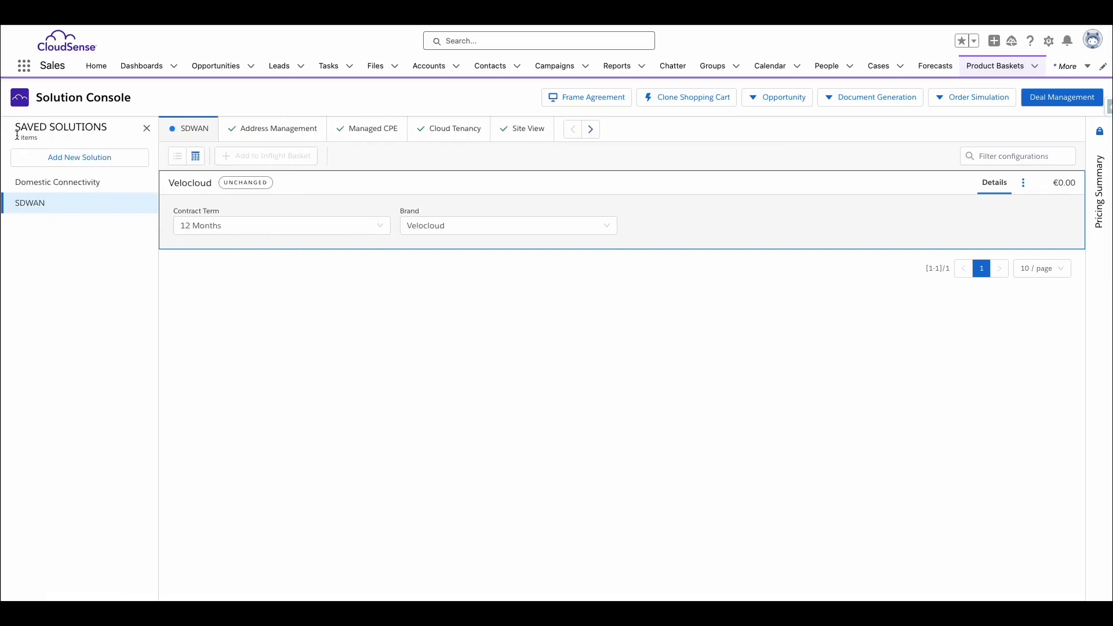
# Add the 20MB - Internet - Fibre - Standalone configuration of the Domestic Connectivity solution to the inflight basket
pyautogui.click(51, 181)
pyautogui.click(394, 131)
pyautogui.scroll(-3, 353, 404)
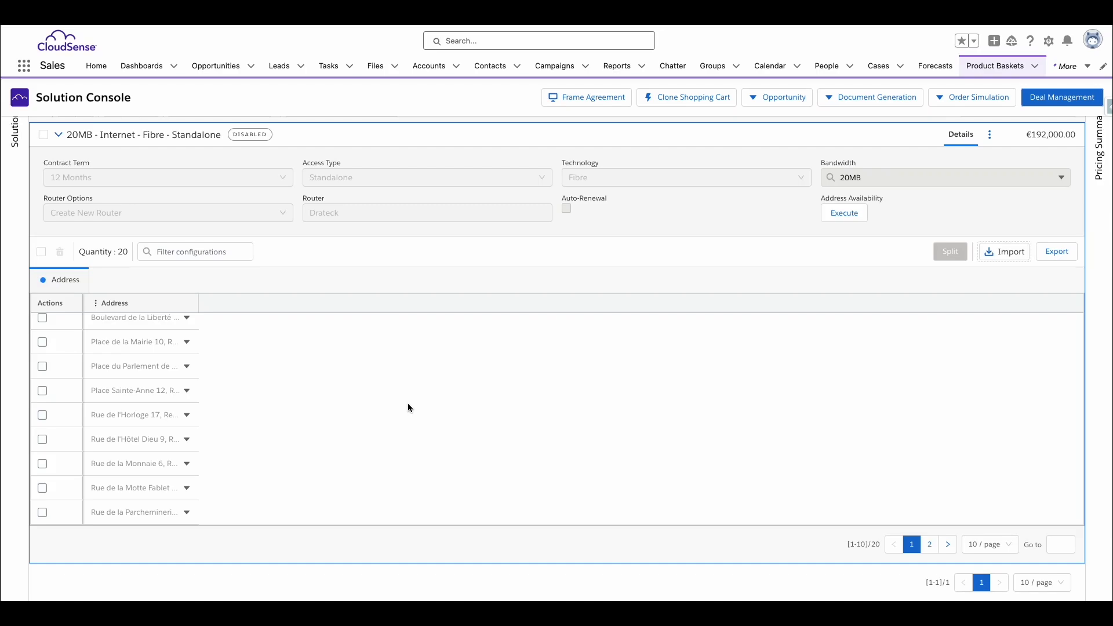
pyautogui.scroll(3, 415, 404)
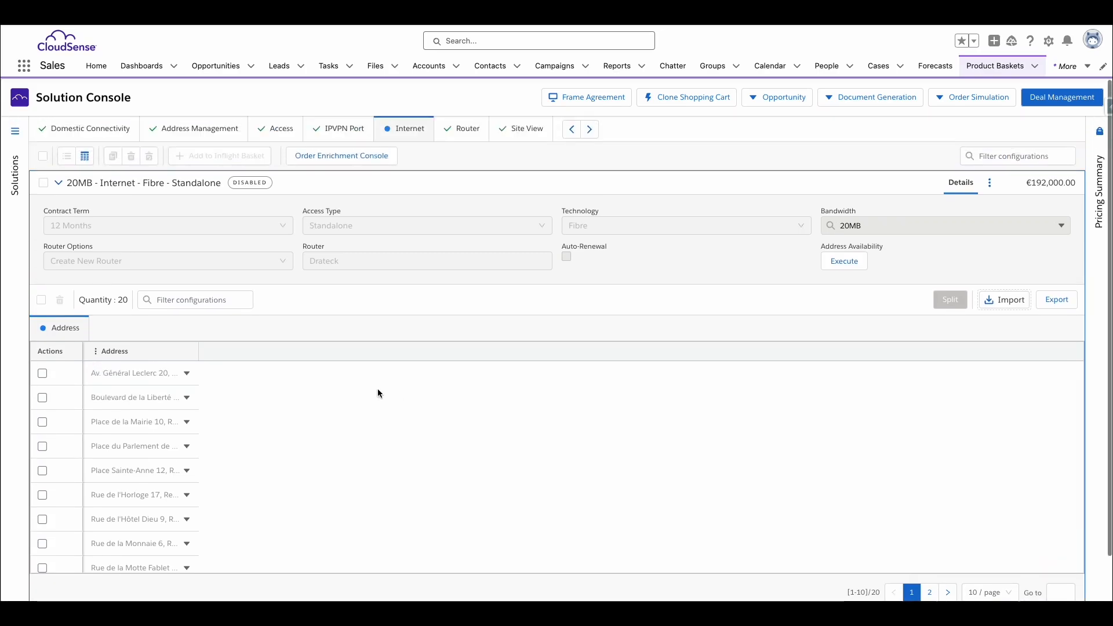
pyautogui.click(44, 183)
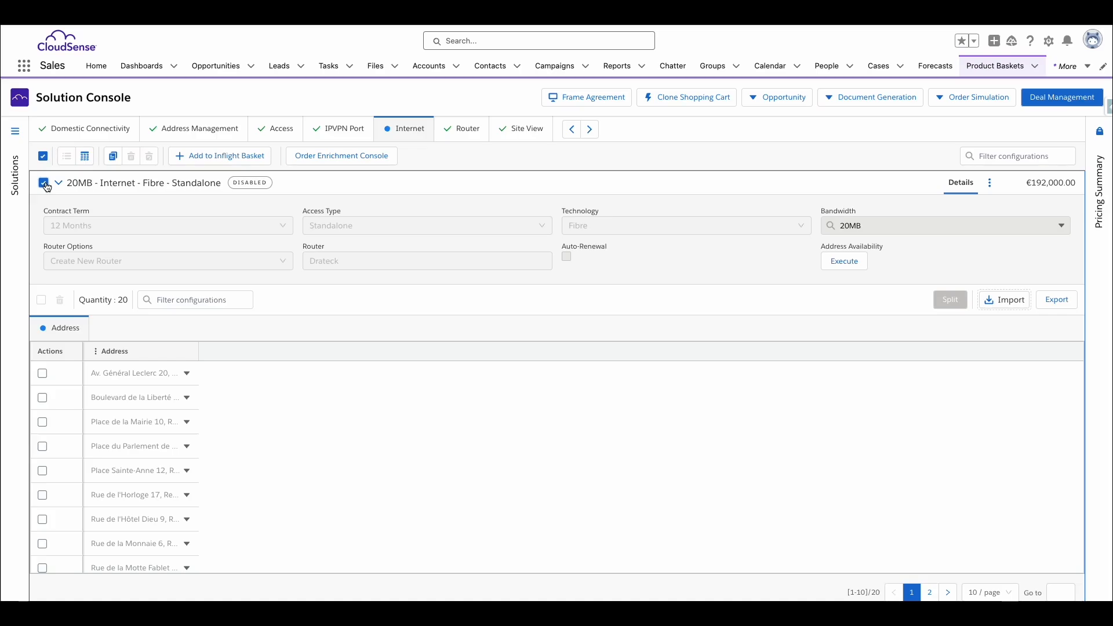
pyautogui.click(228, 162)
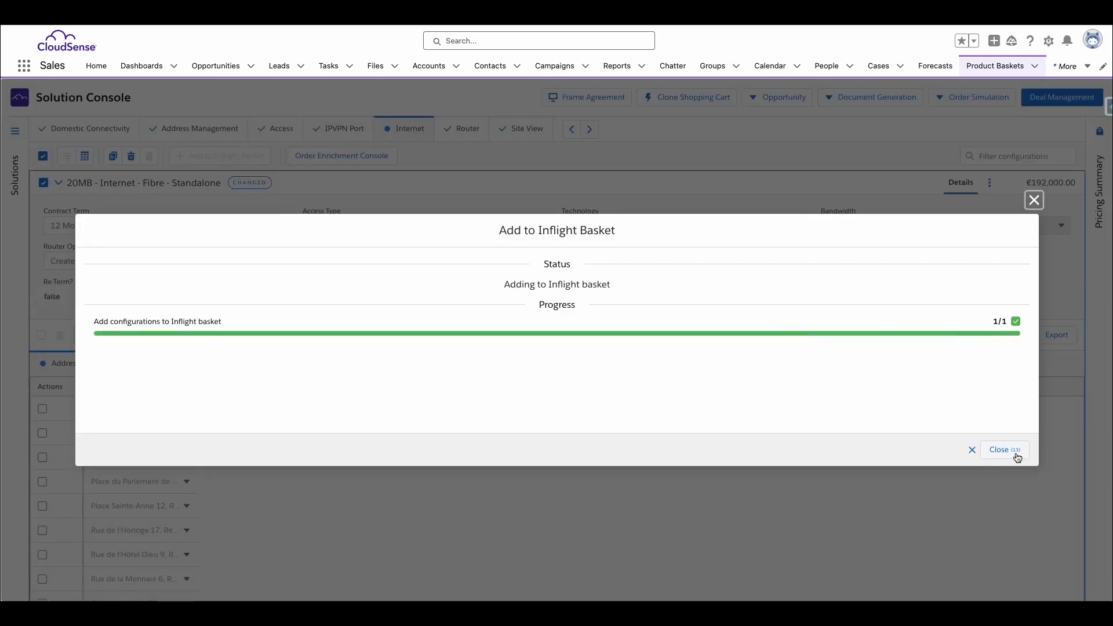
pyautogui.click(1015, 456)
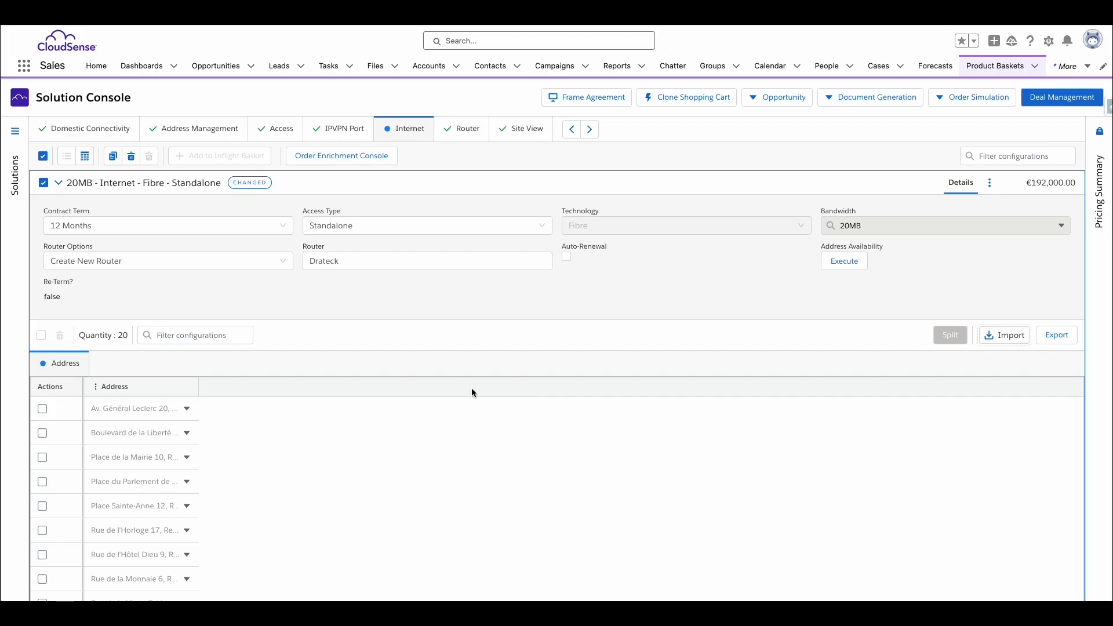
# Split the third, fourth and fifth addresses off the 20MB - Internet - Fibre - Standalone configuration and collapse its details
pyautogui.scroll(-1, 472, 388)
pyautogui.scroll(1, 41, 213)
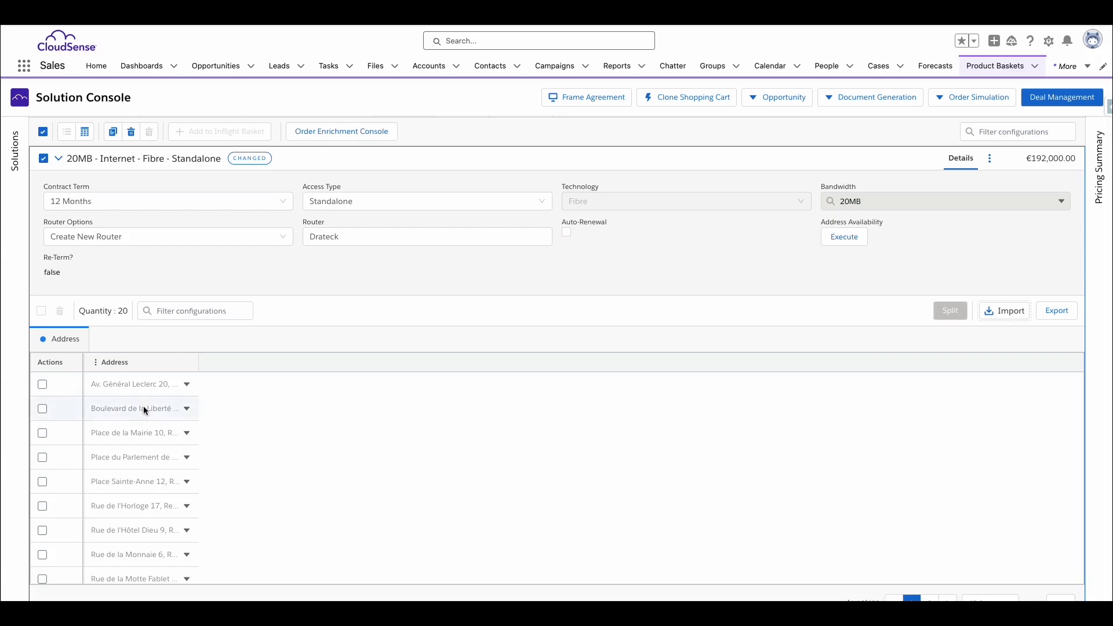
pyautogui.scroll(-3, 144, 406)
pyautogui.click(42, 342)
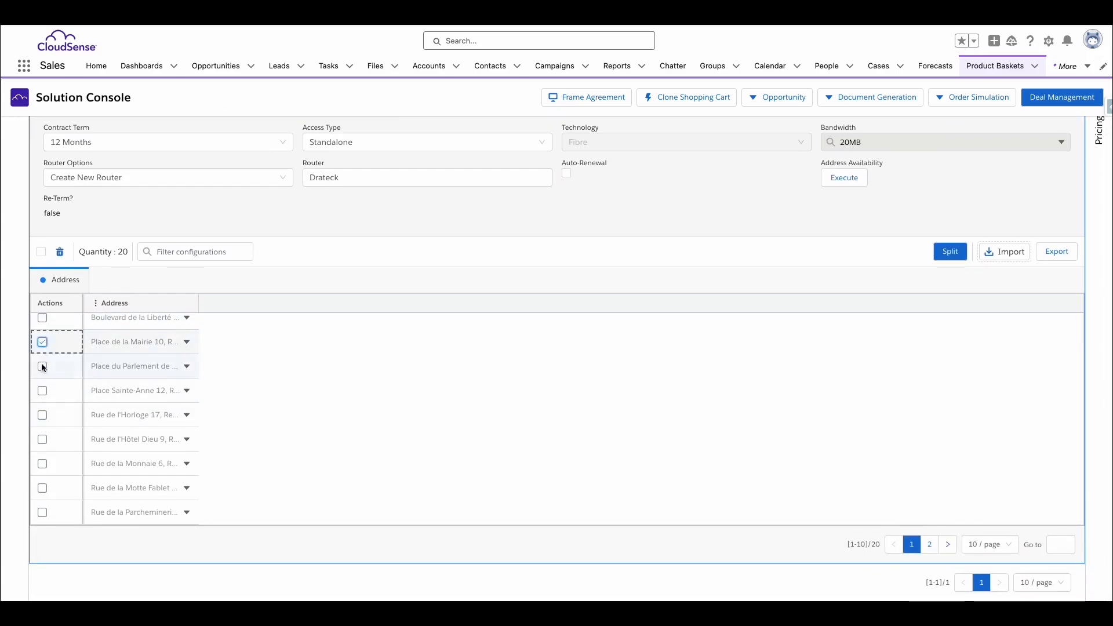
pyautogui.click(43, 367)
pyautogui.click(43, 391)
pyautogui.scroll(2, 318, 387)
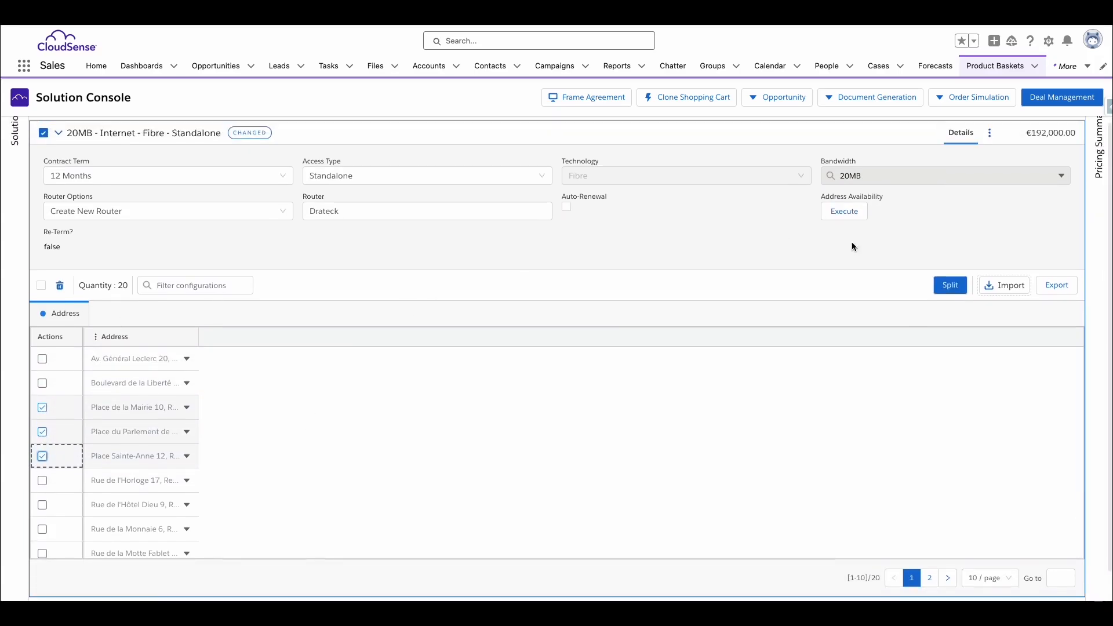
pyautogui.click(953, 286)
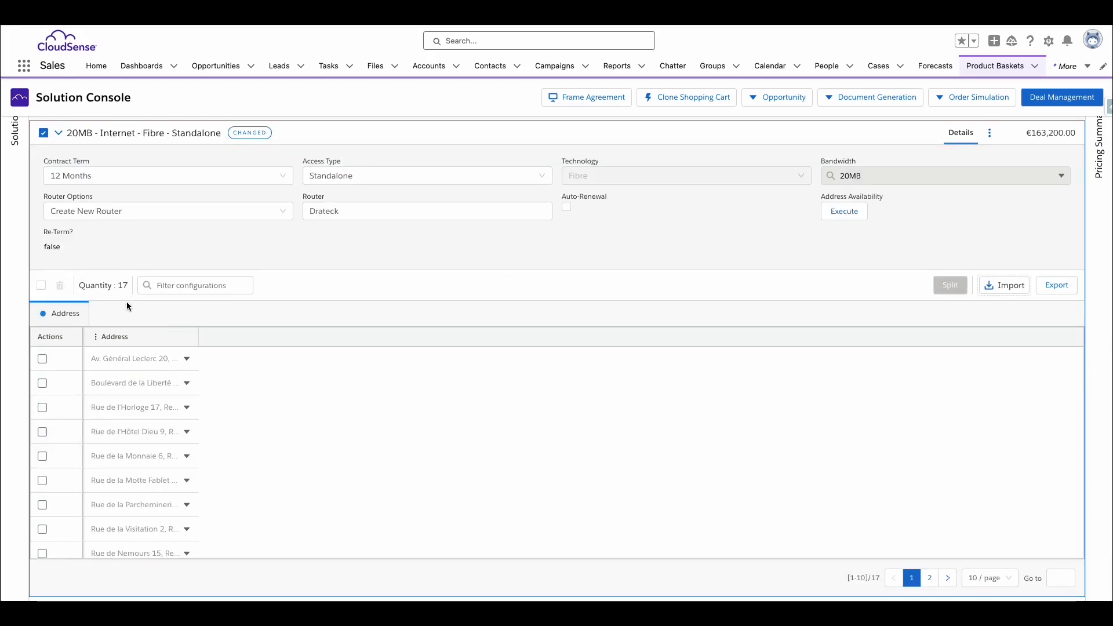
pyautogui.click(59, 135)
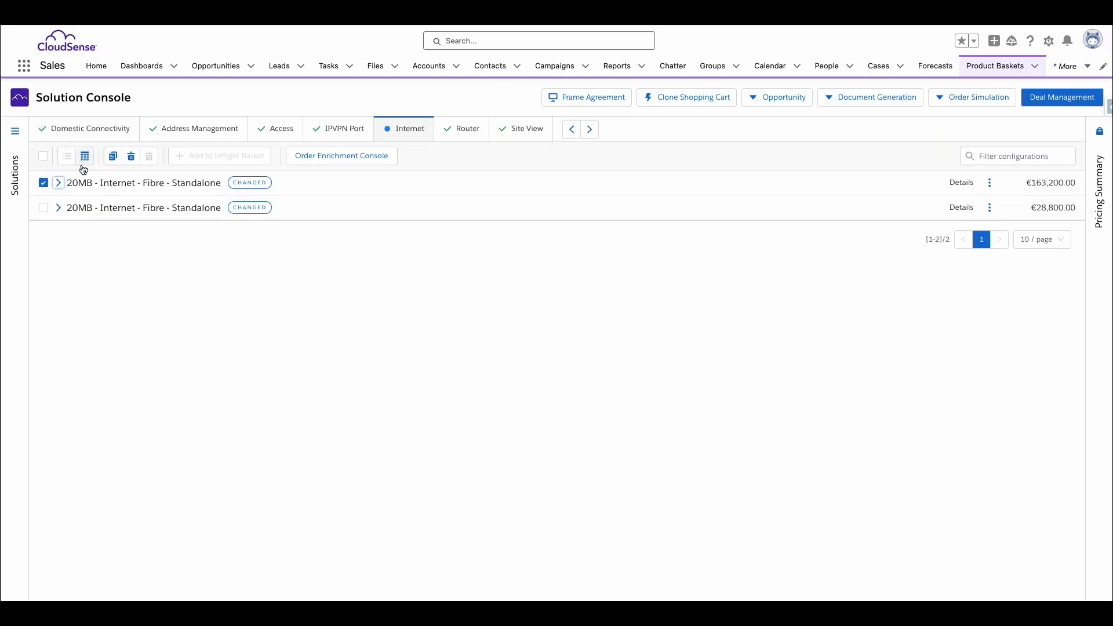
# Run the address availability check on the split-off internet configuration and apply 50MB - Internet - Fibre - Standalone to all its addresses
pyautogui.click(61, 209)
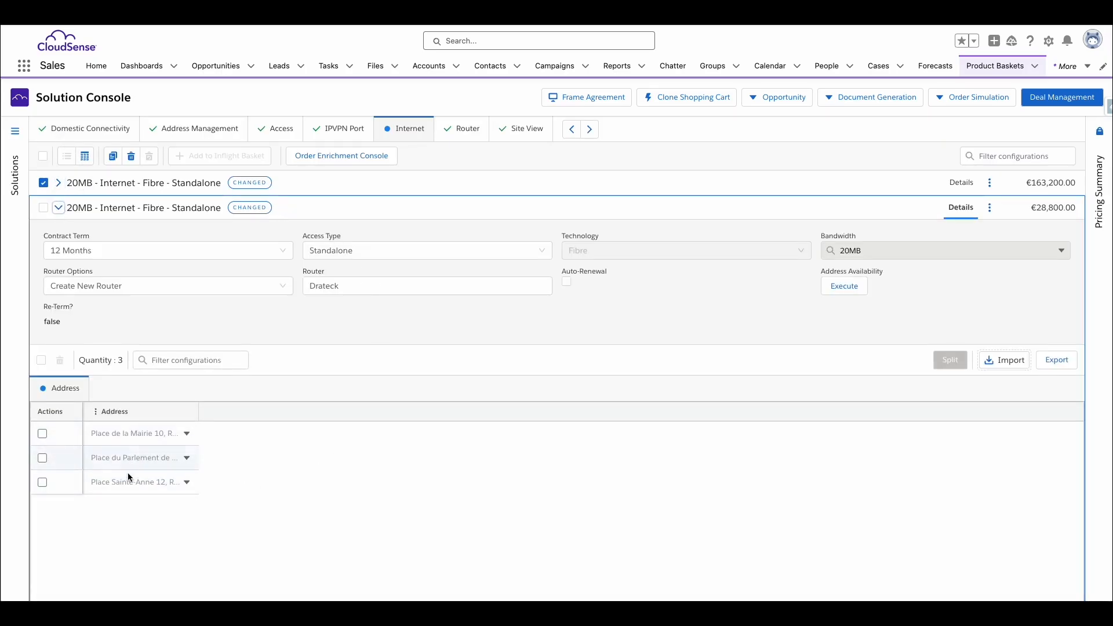
pyautogui.click(855, 288)
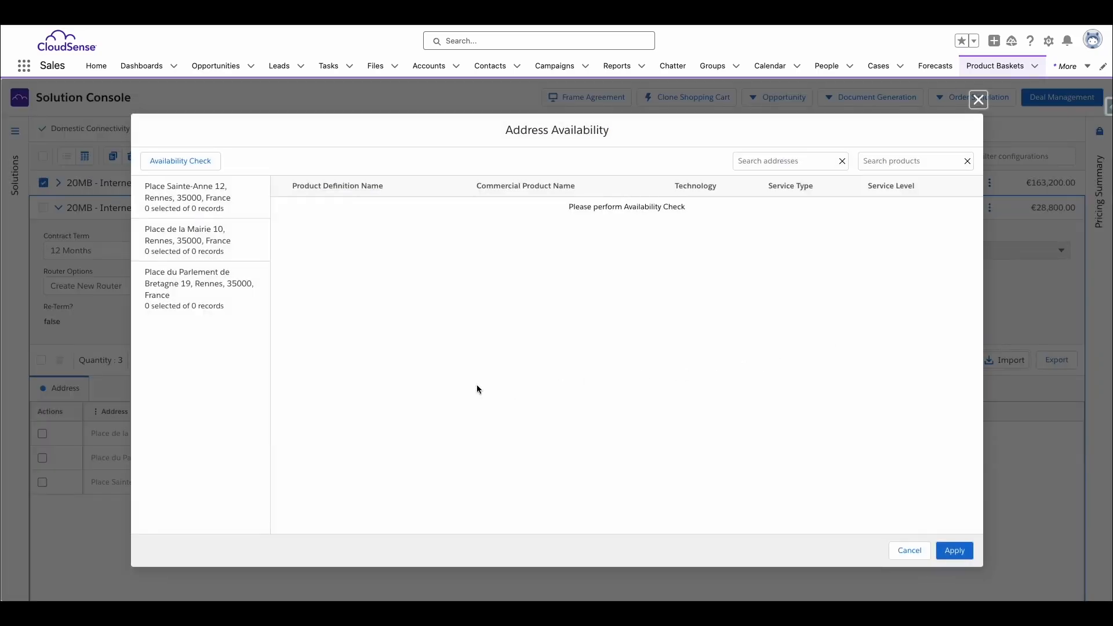
pyautogui.click(149, 163)
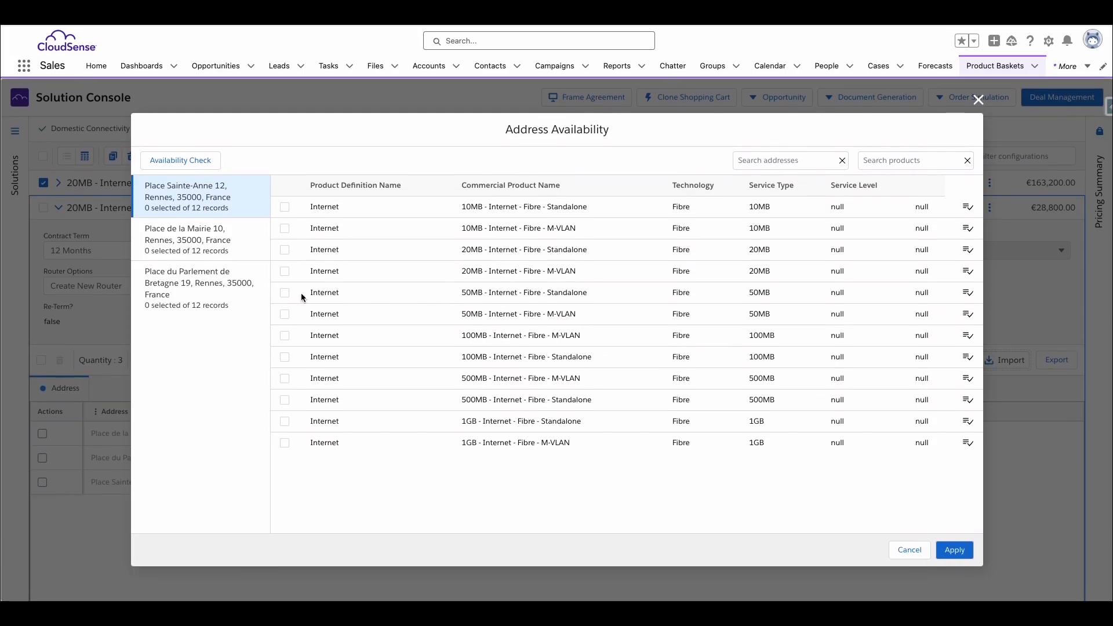
pyautogui.click(284, 293)
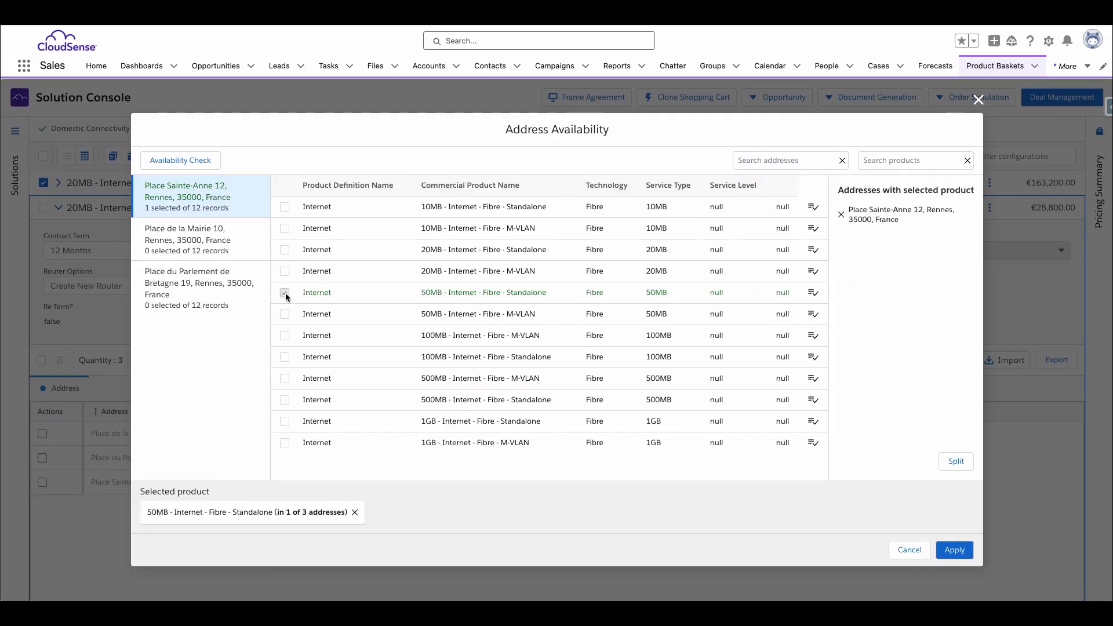
pyautogui.click(812, 292)
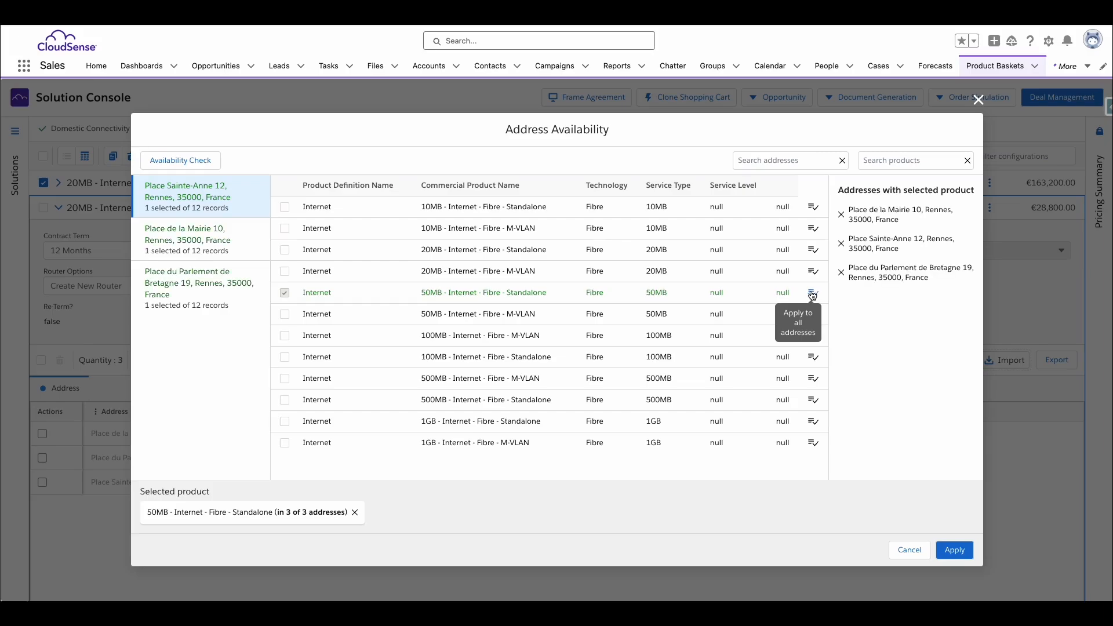
pyautogui.click(949, 550)
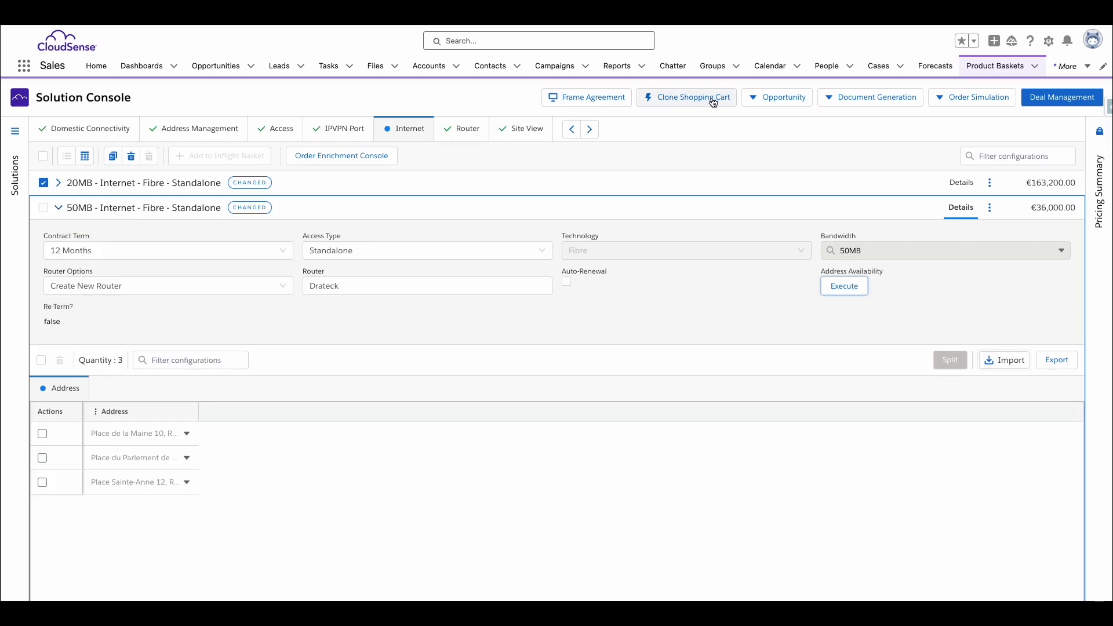
# Synchronise the inflight change basket with the ACME opportunity and open the opportunity's order in a new tab
pyautogui.click(765, 102)
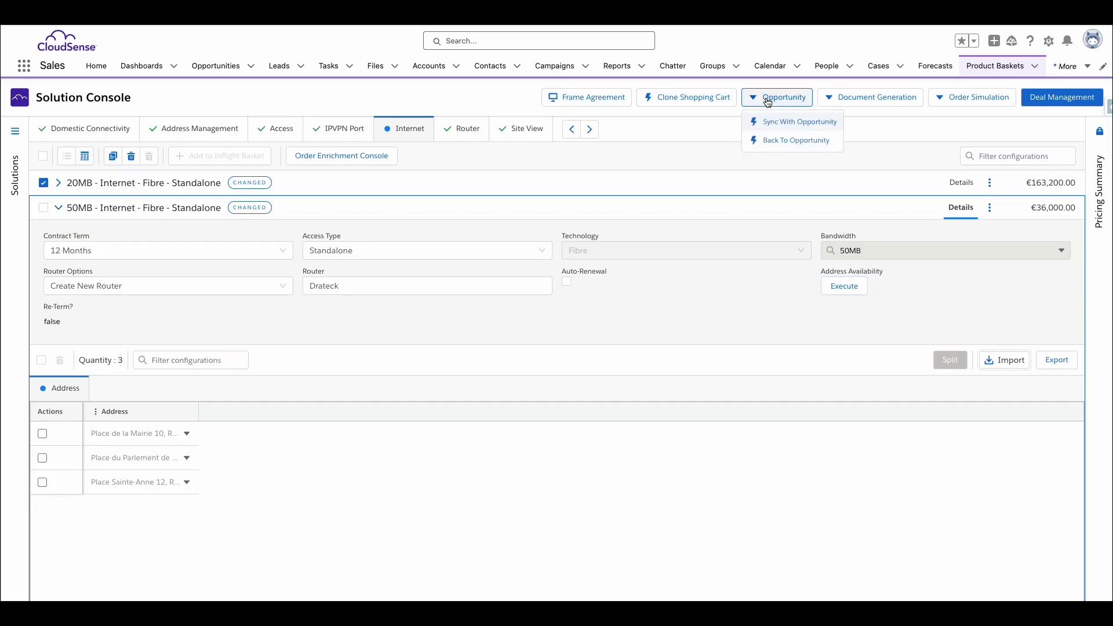
pyautogui.click(774, 124)
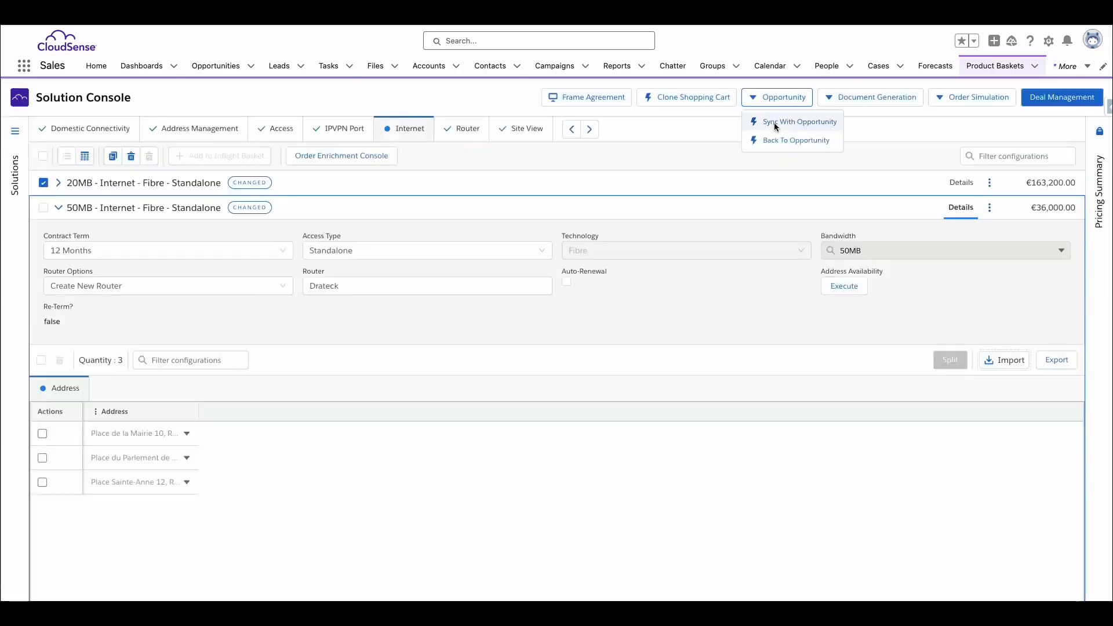
pyautogui.scroll(-2, 844, 240)
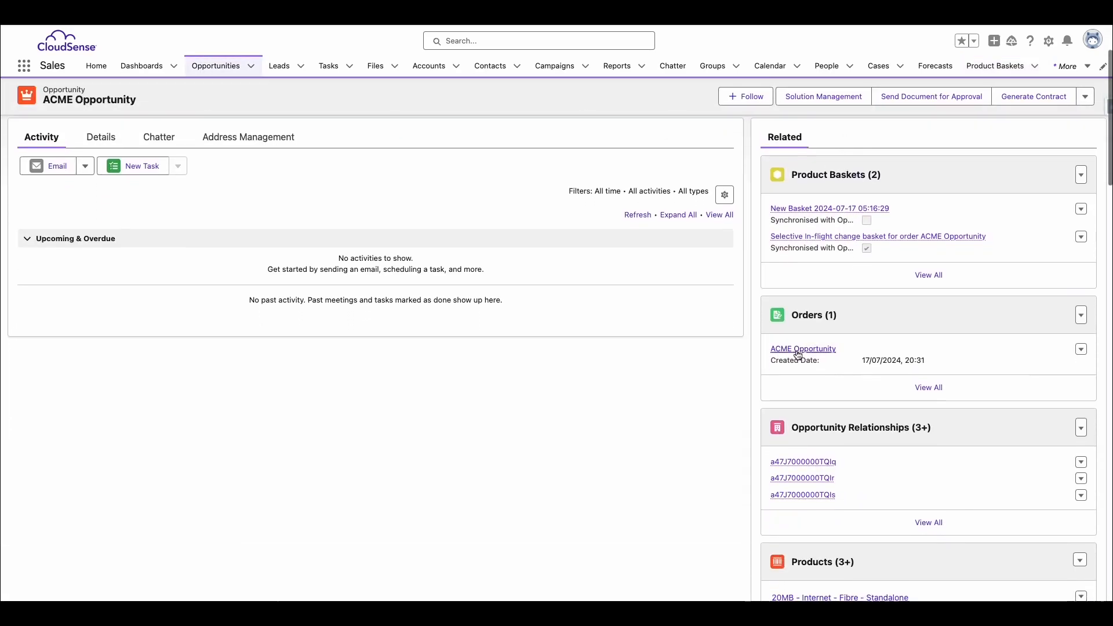
pyautogui.rightClick(801, 361)
pyautogui.click(807, 358)
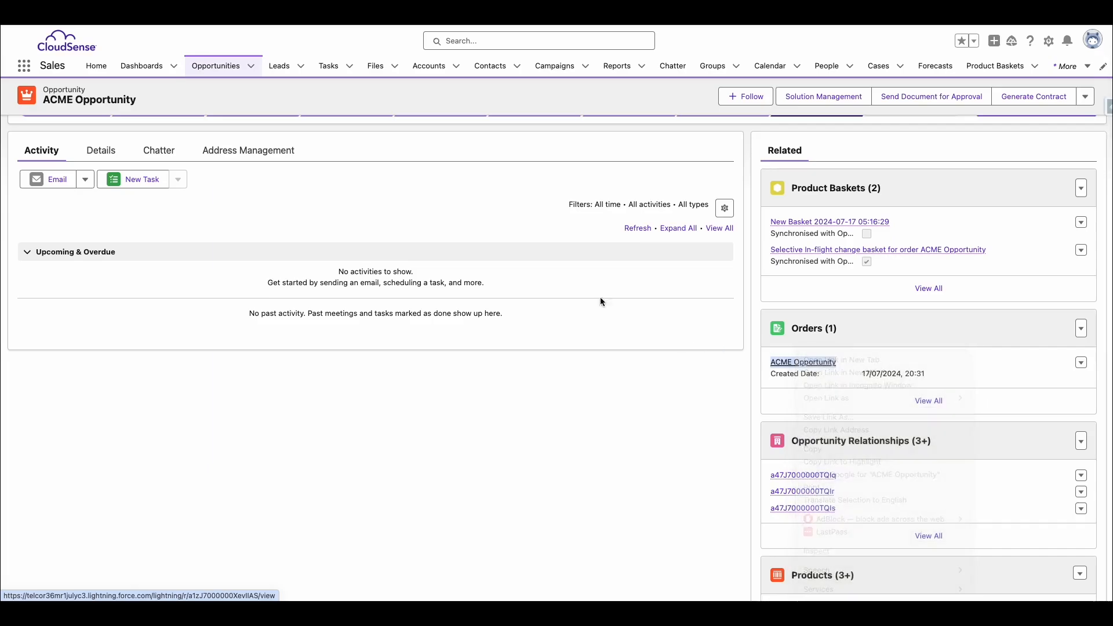
pyautogui.click(632, 19)
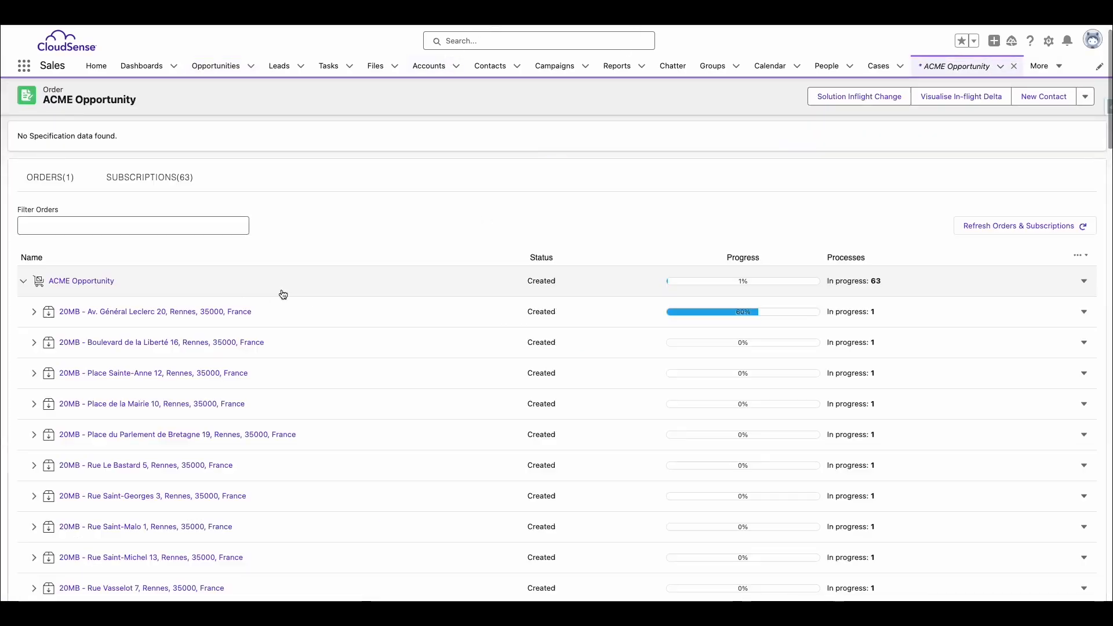
# Inspect the Order Delivery process of the 20MB fibre internet service under the order's third site subscription
pyautogui.scroll(-2, 287, 388)
pyautogui.click(34, 275)
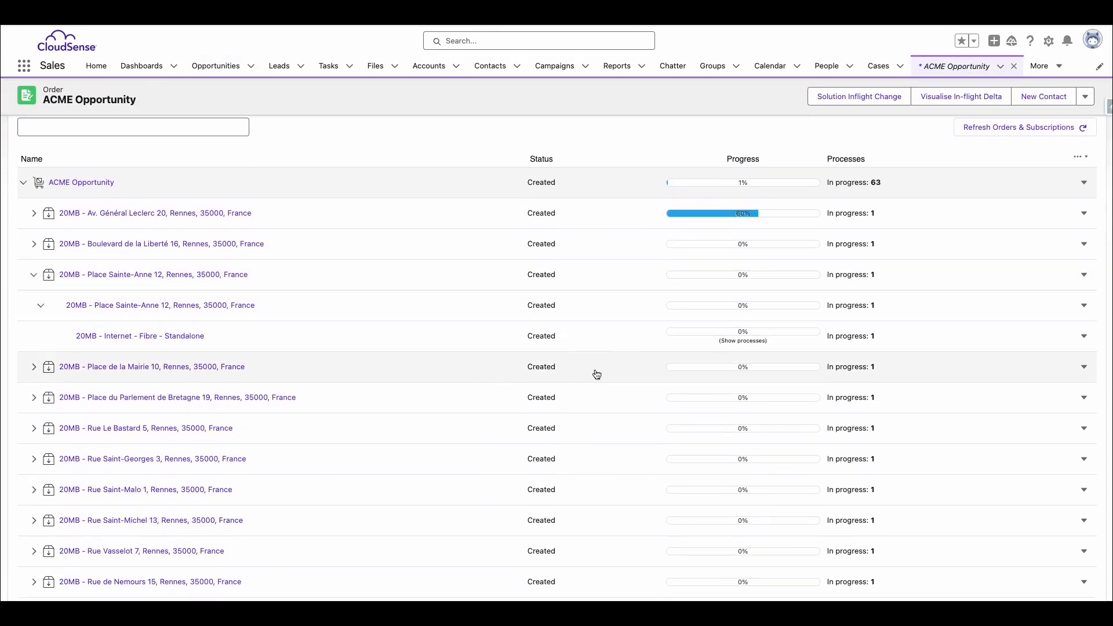
pyautogui.click(734, 341)
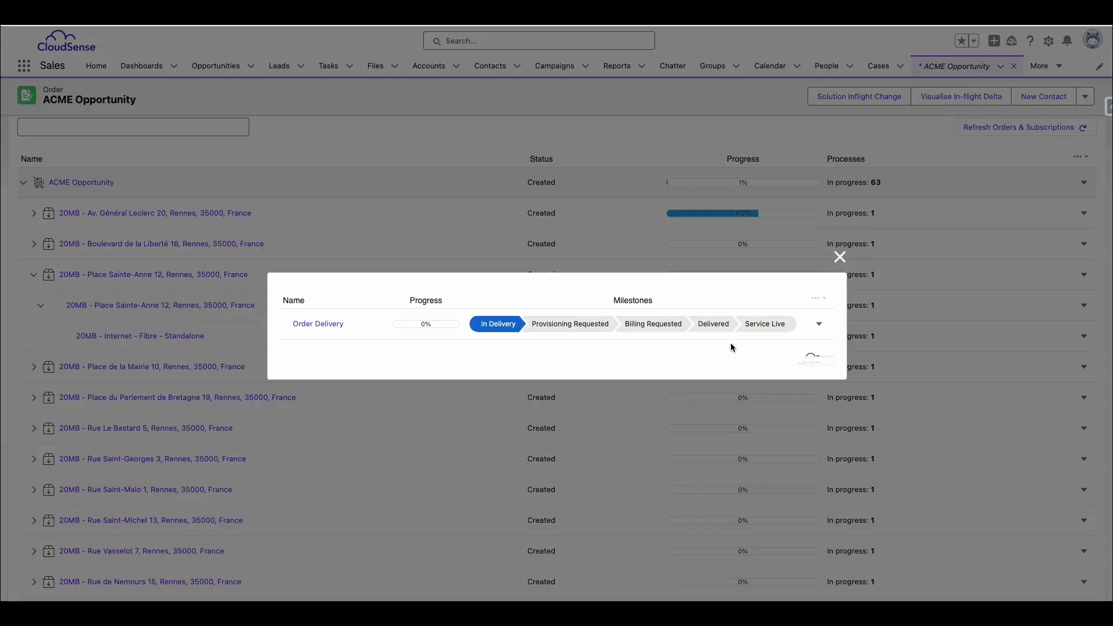
pyautogui.click(308, 325)
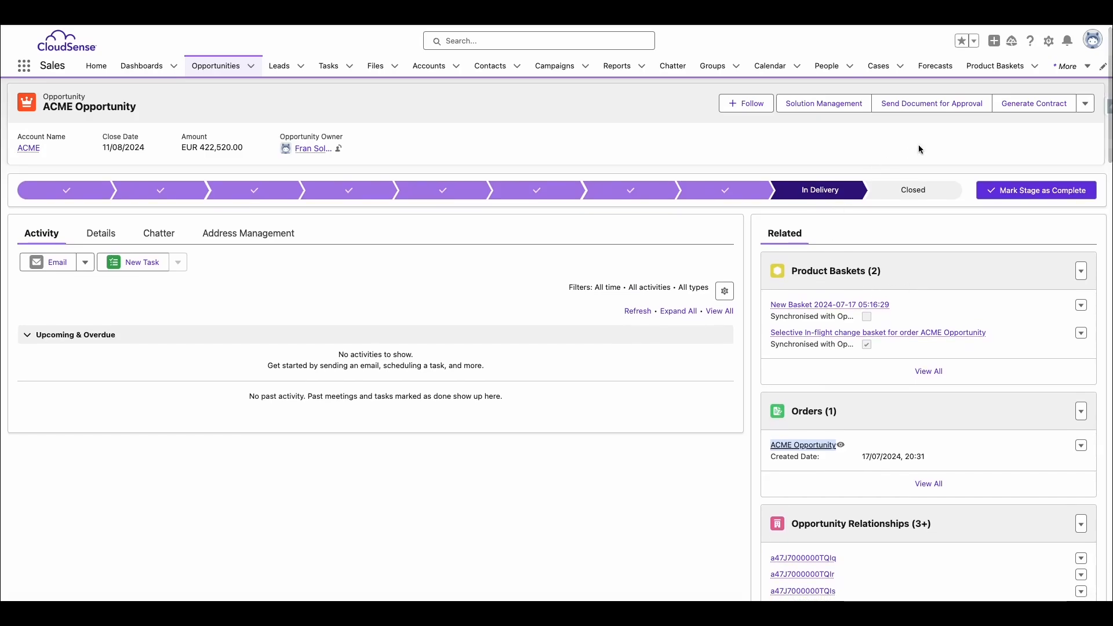
# Submit the order for the ACME opportunity and confirm proceeding with it
pyautogui.click(1085, 103)
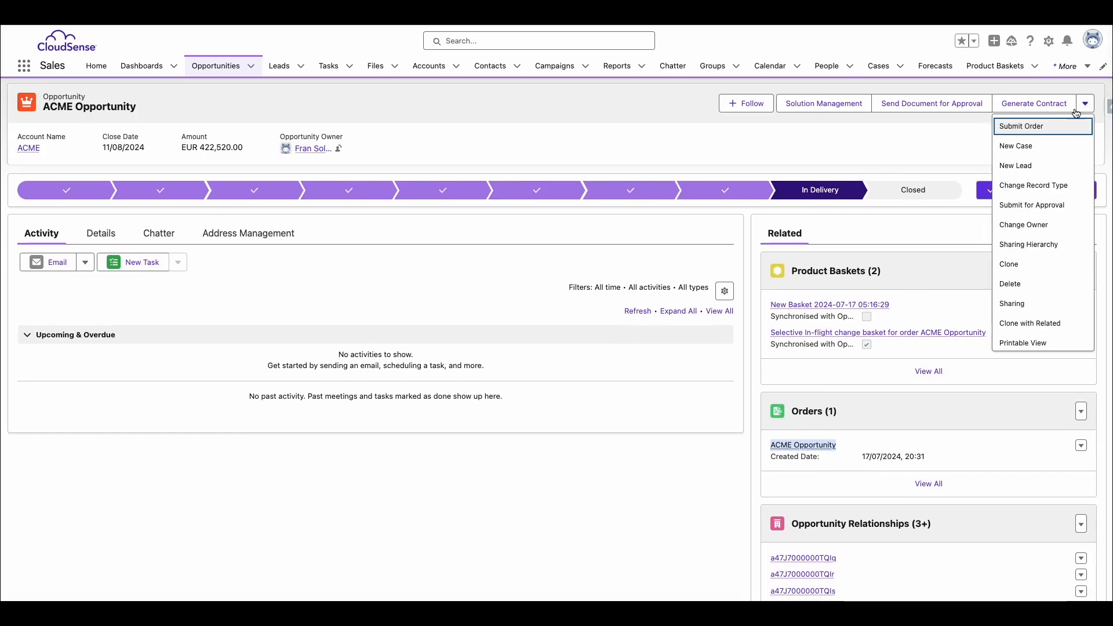
pyautogui.click(1025, 129)
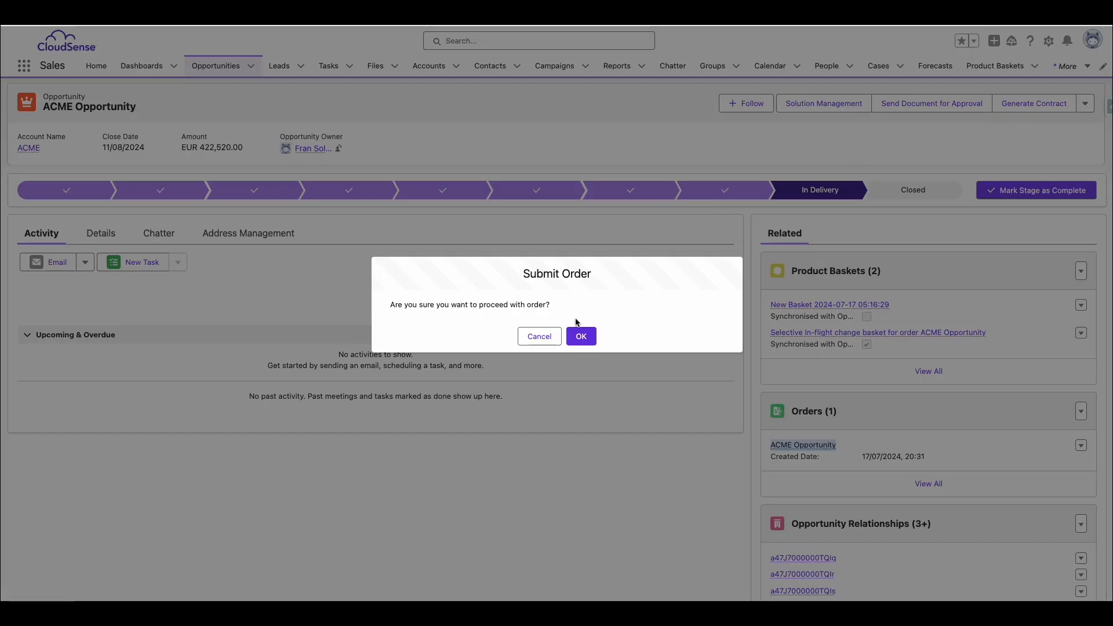
pyautogui.click(580, 335)
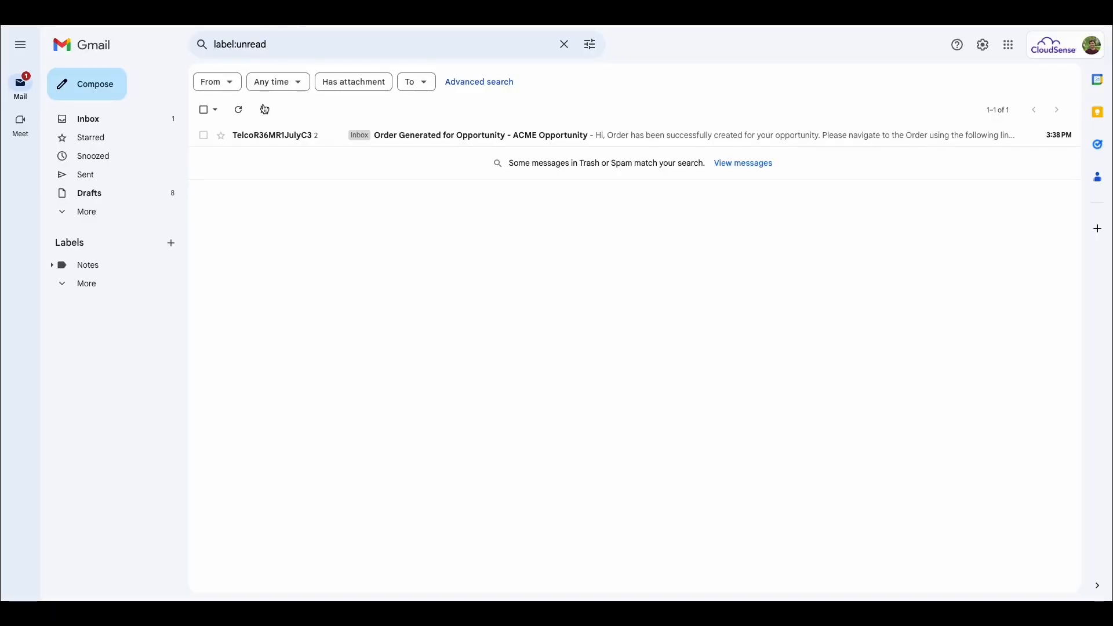
# Switch to Gmail, follow the order link in the latest order-generation email, and review the order's list of subscriptions
pyautogui.click(257, 135)
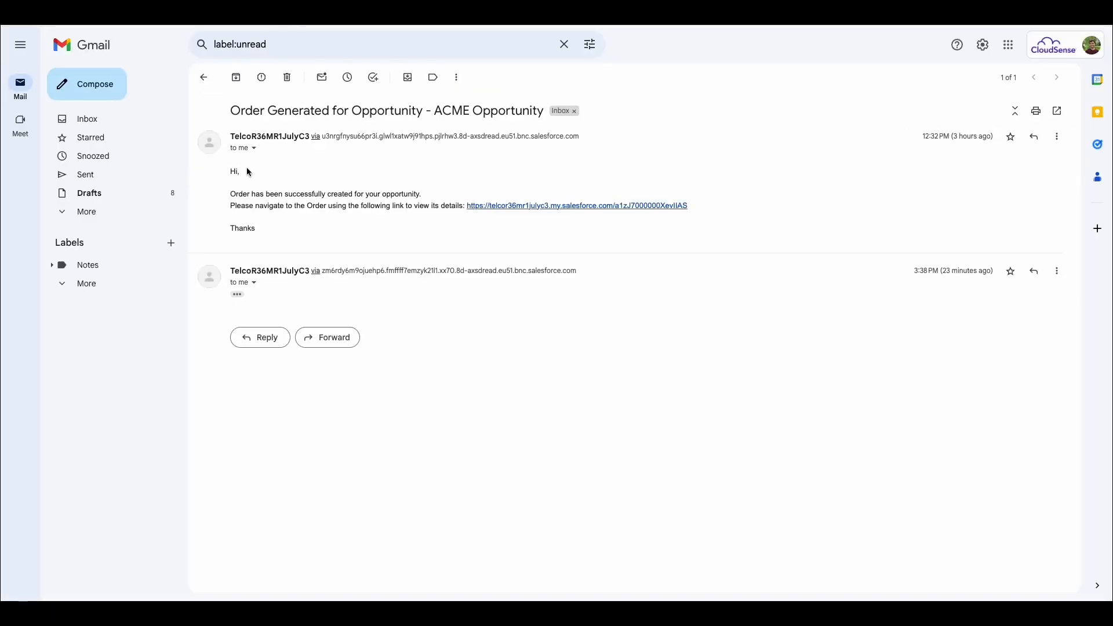
pyautogui.click(237, 294)
pyautogui.click(502, 353)
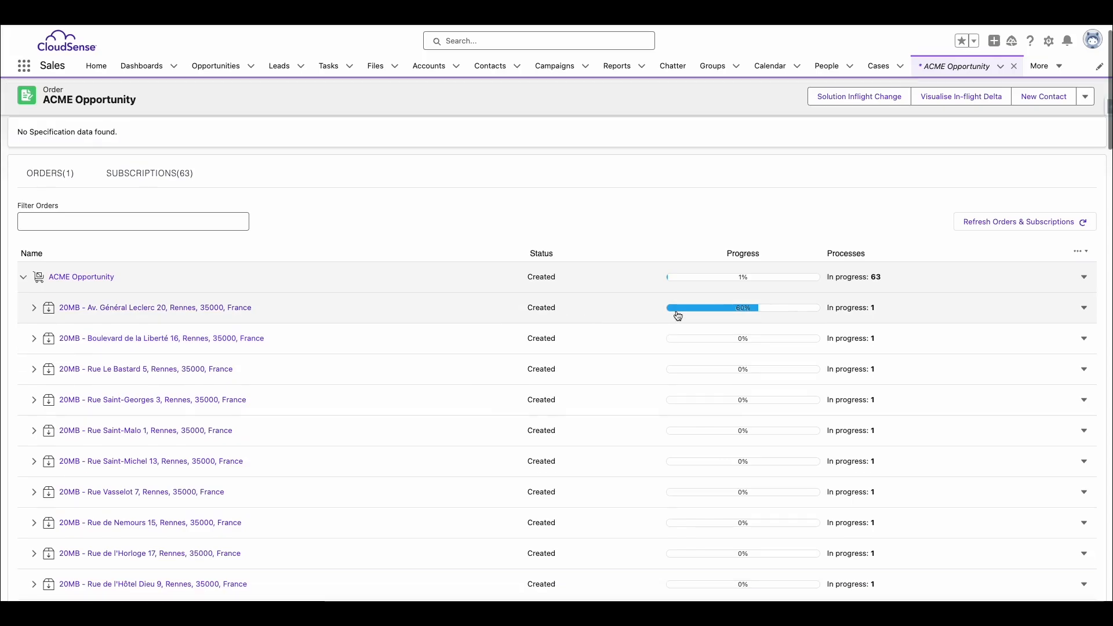
pyautogui.scroll(-10, 719, 323)
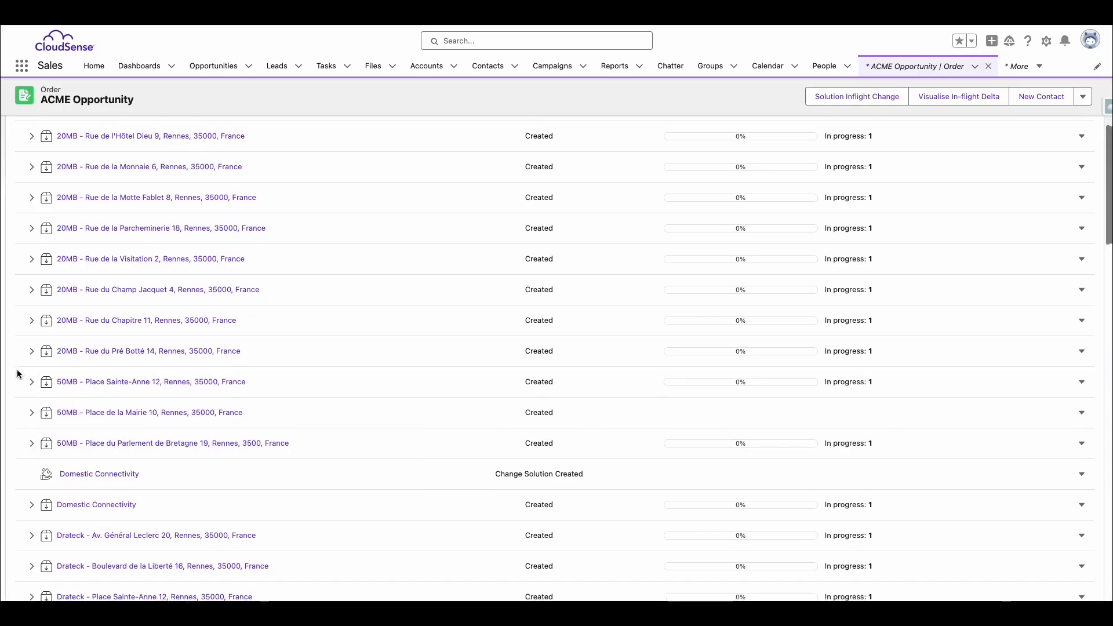
pyautogui.scroll(-4, 21, 373)
pyautogui.scroll(-10, 20, 373)
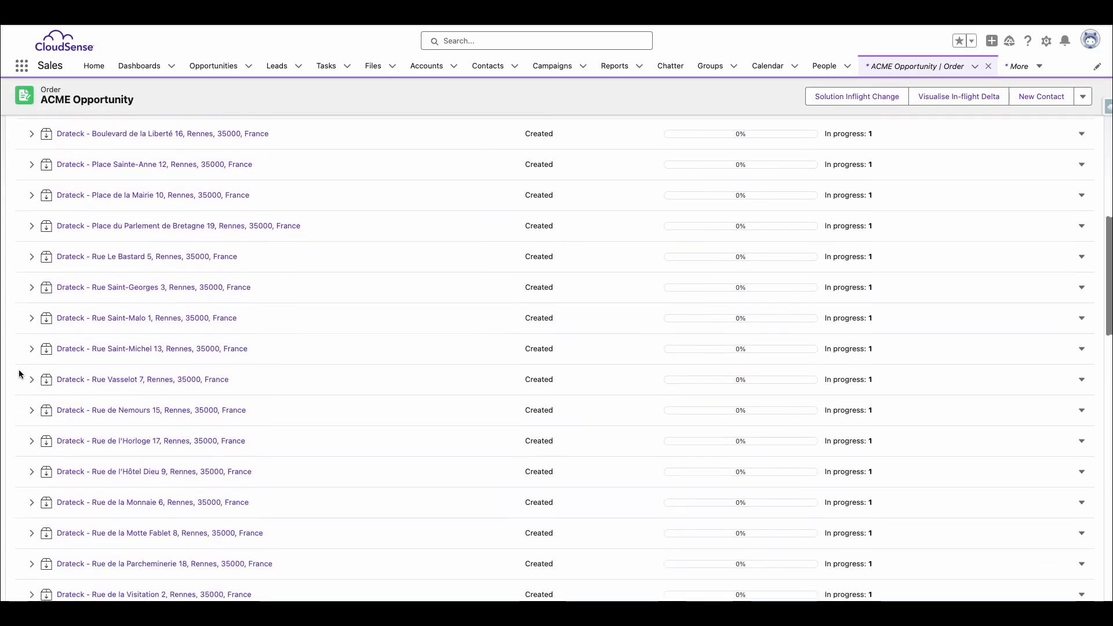
pyautogui.scroll(-10, 20, 374)
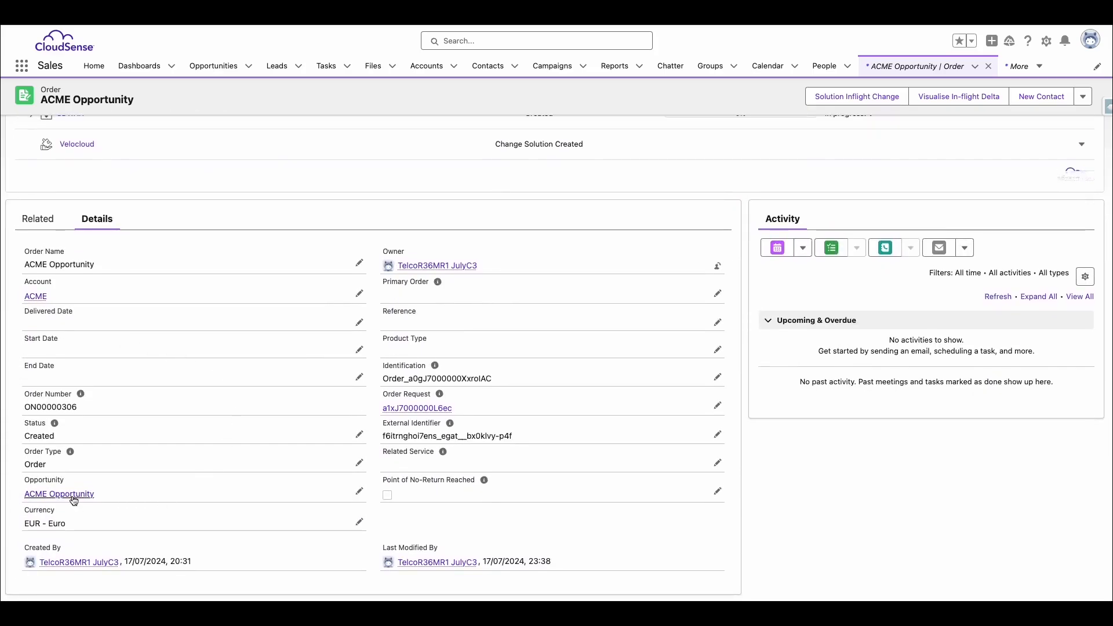
# Return to the ACME opportunity from the order details and open its Selective In-flight change basket
pyautogui.click(73, 496)
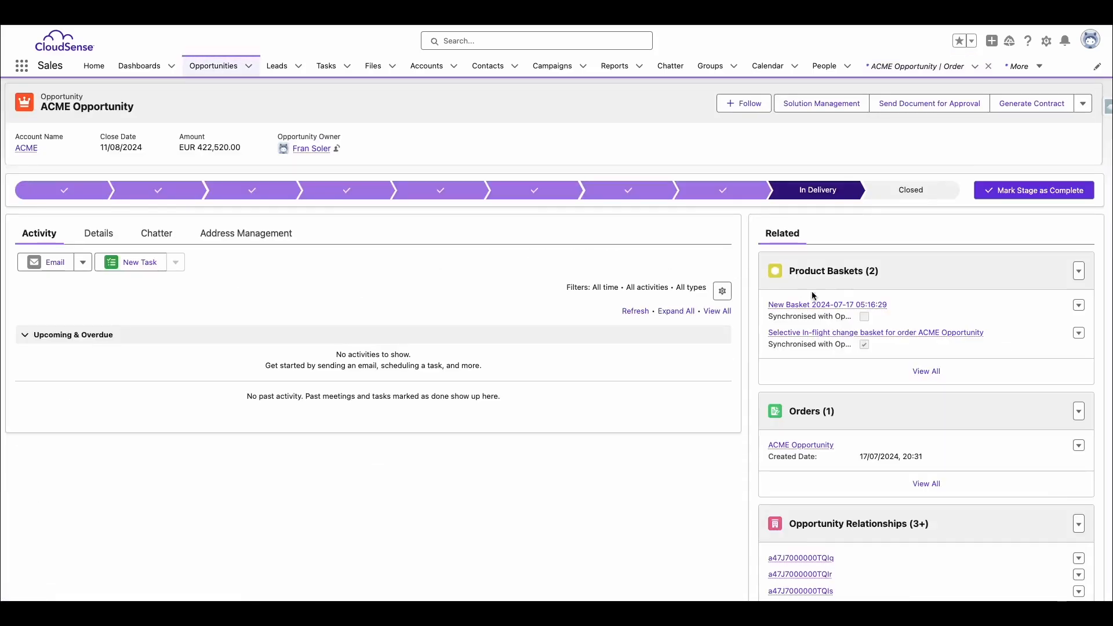
pyautogui.moveTo(835, 339)
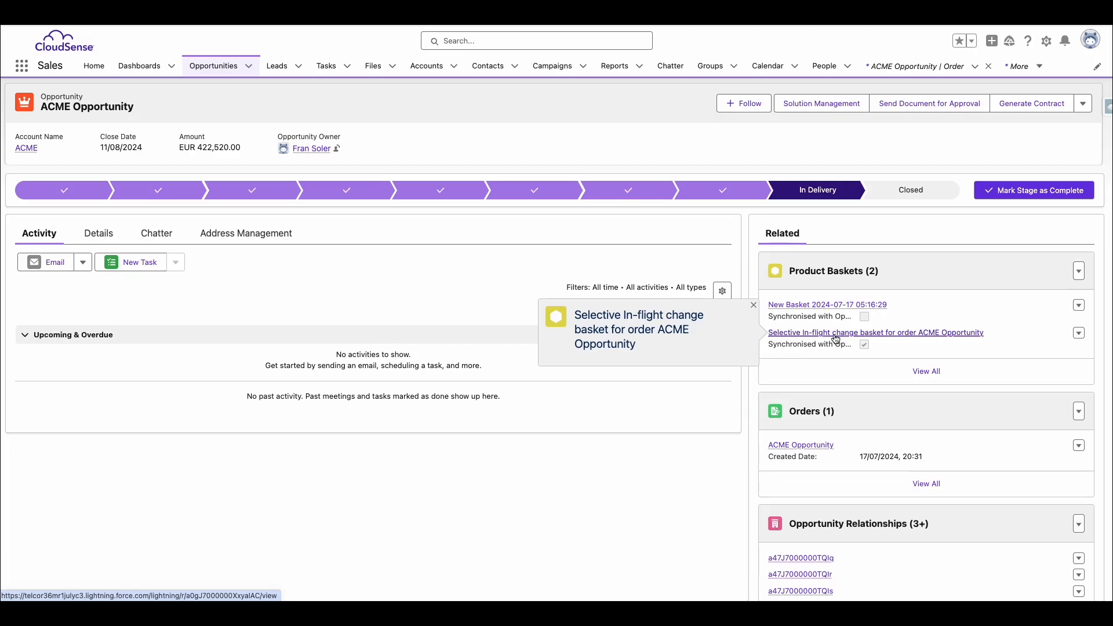
pyautogui.click(835, 335)
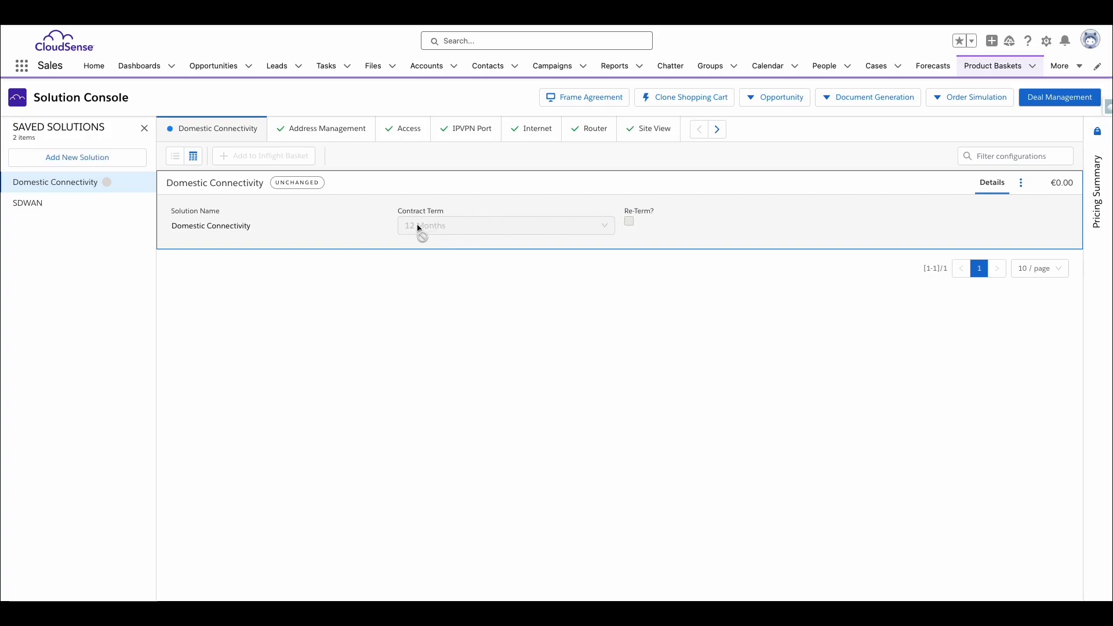
# View the SDWAN solution and open the Order Enrichment Console for the Domestic Connectivity solution's Internet configurations
pyautogui.click(60, 210)
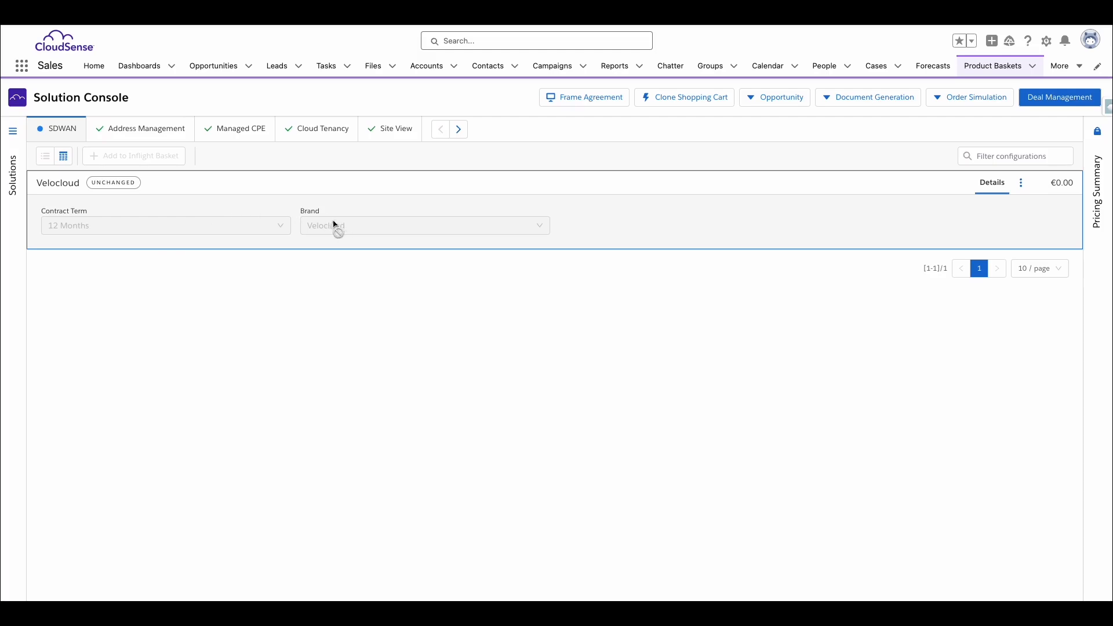
pyautogui.click(14, 138)
pyautogui.click(65, 181)
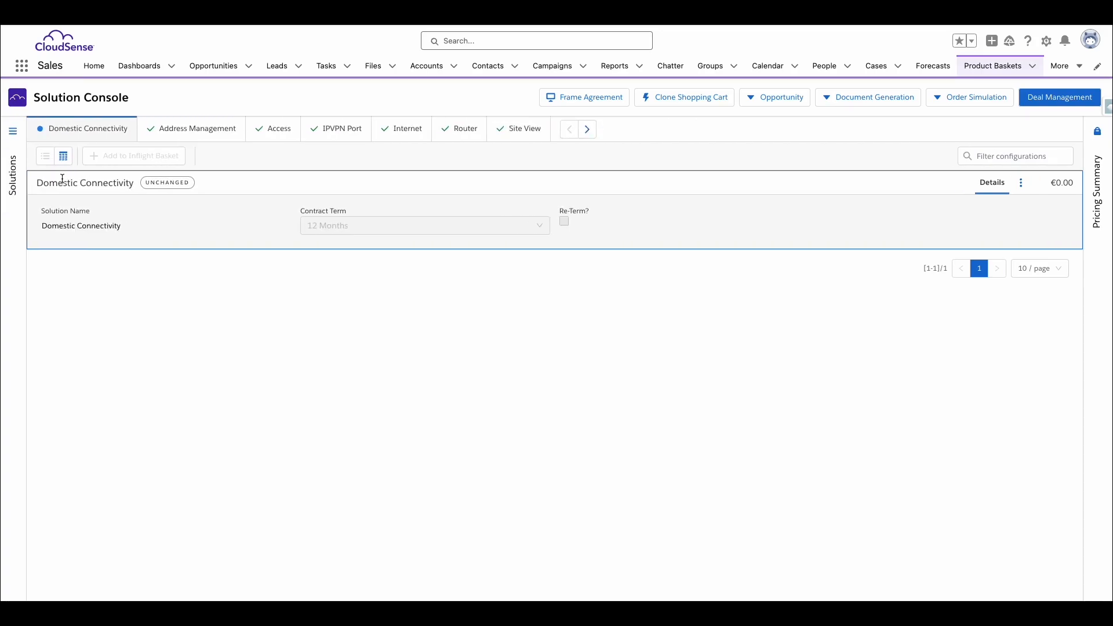
pyautogui.click(392, 128)
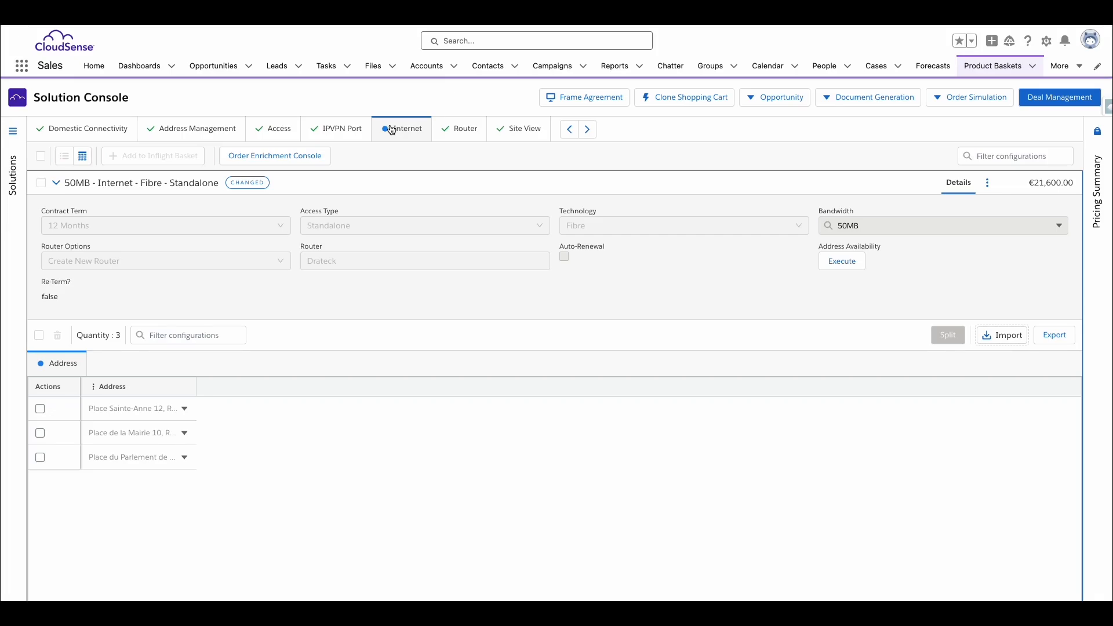
pyautogui.click(322, 161)
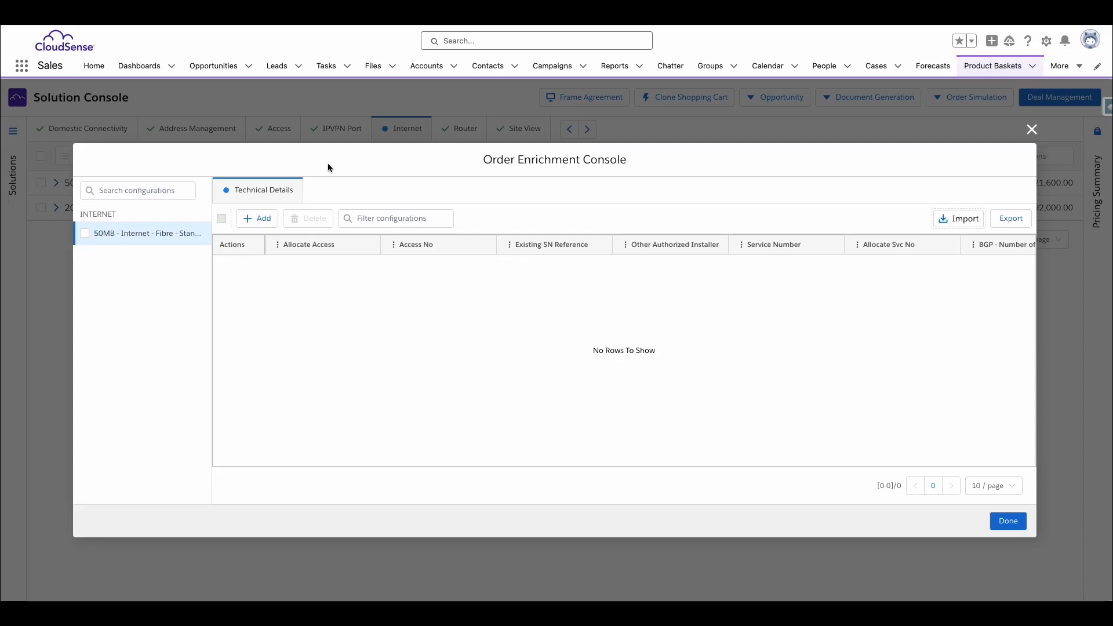
# Add a blank technical details row to the 50MB internet configuration and delete it
pyautogui.click(254, 219)
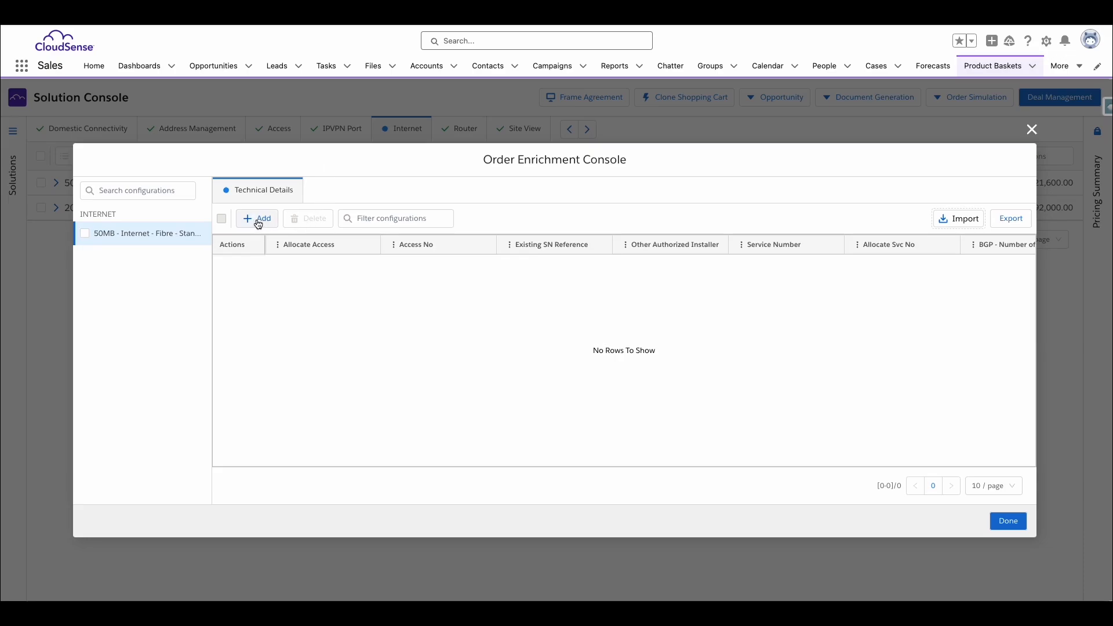
pyautogui.click(324, 265)
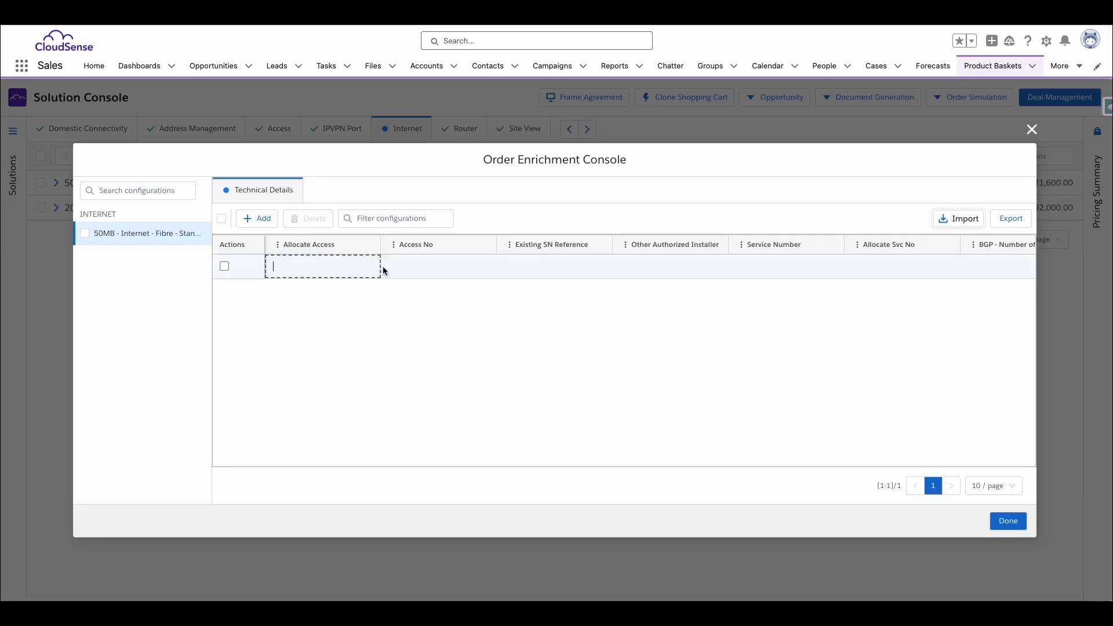
pyautogui.click(221, 218)
pyautogui.click(306, 218)
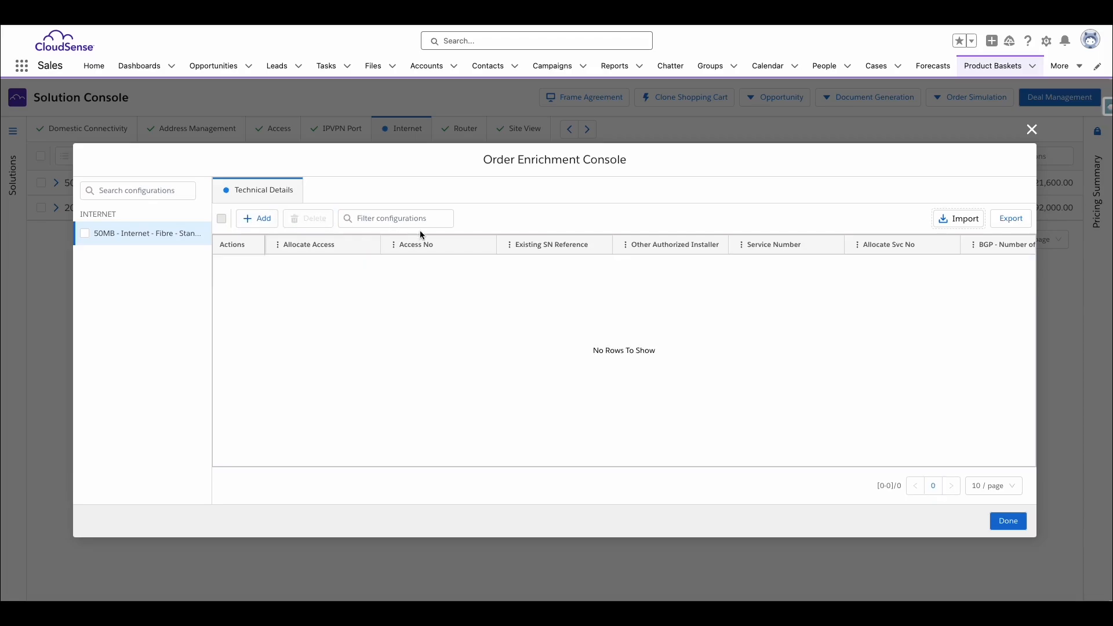
# Import Tech_Details_OE.xlsx from the Desktop into the 50MB internet configuration's technical details and review the imported row
pyautogui.click(957, 219)
pyautogui.click(154, 218)
pyautogui.click(275, 350)
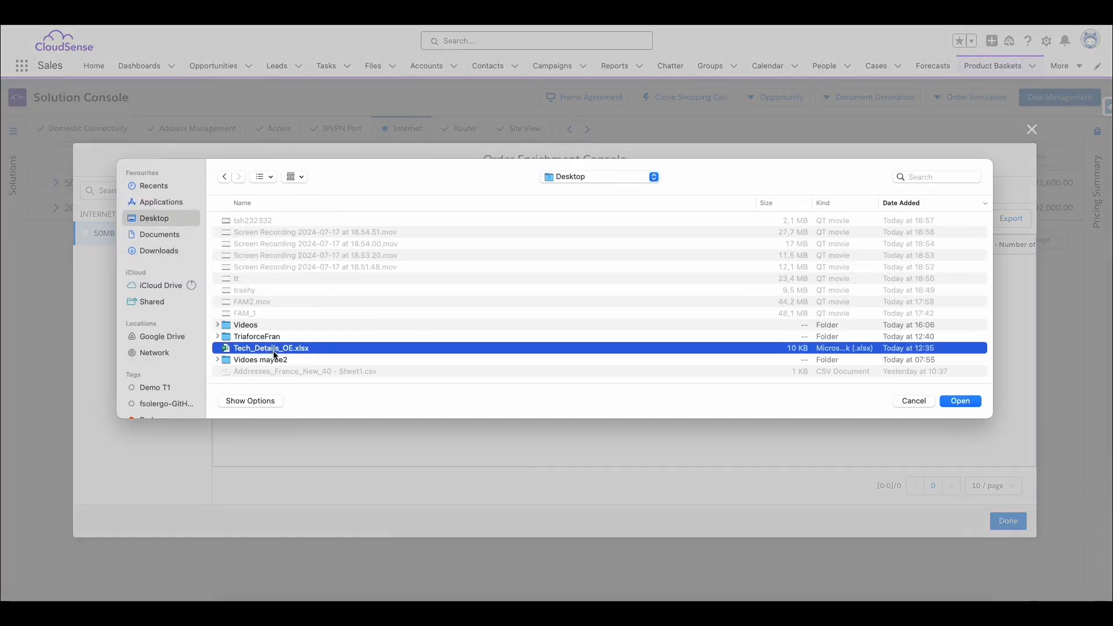
pyautogui.click(953, 401)
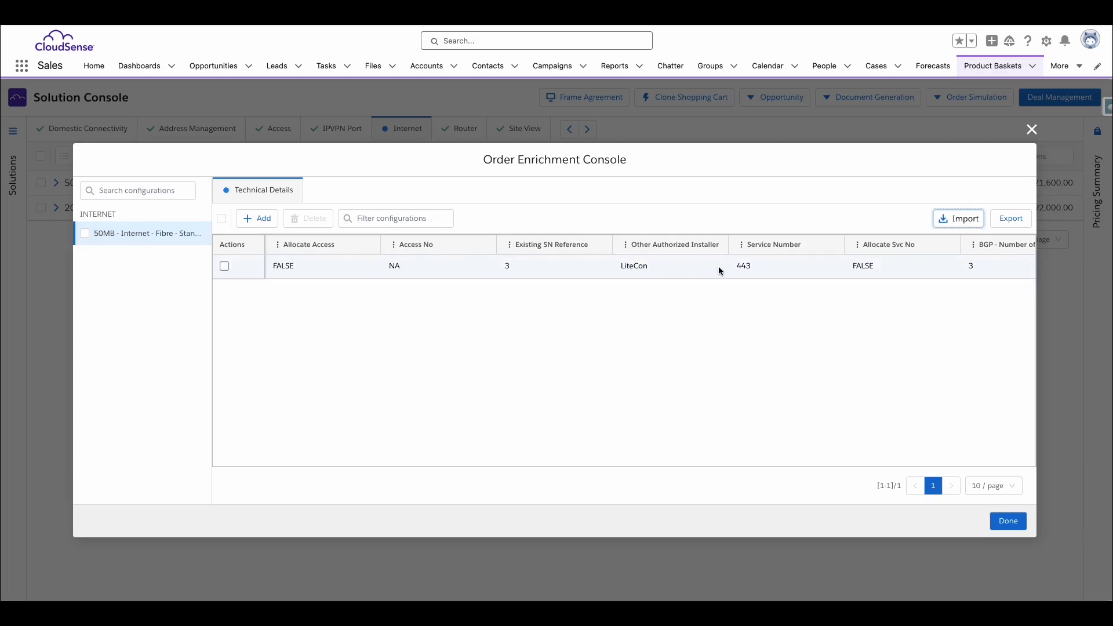
pyautogui.hscroll(15, 724, 266)
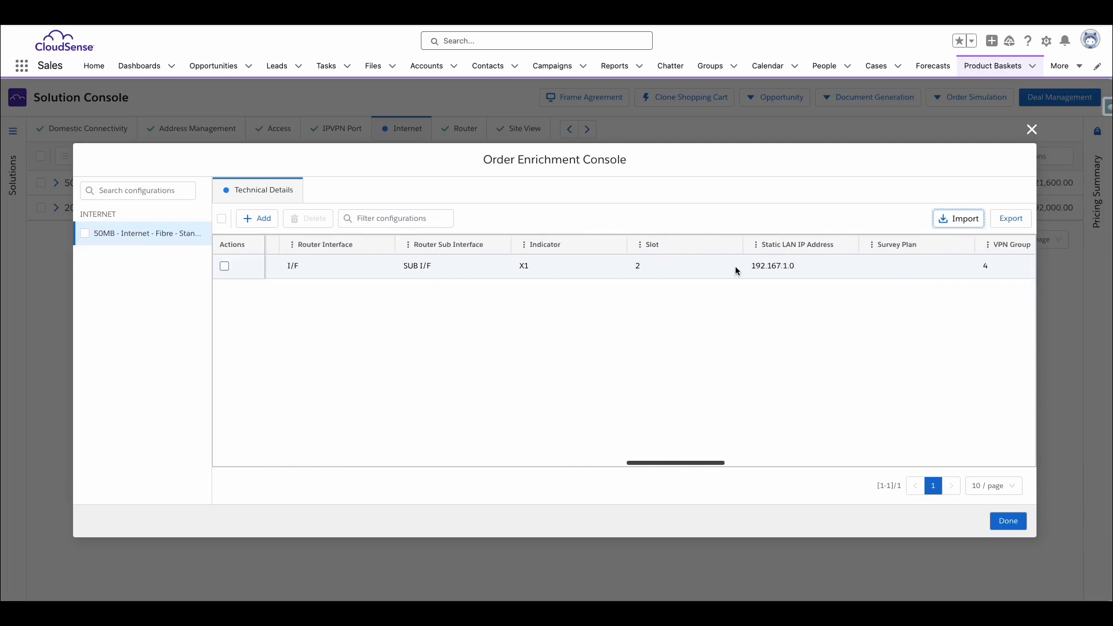
# Finish the 50MB internet configuration's order enrichment, return to the opportunity, and open its ACME Opportunity order
pyautogui.hscroll(15, 736, 266)
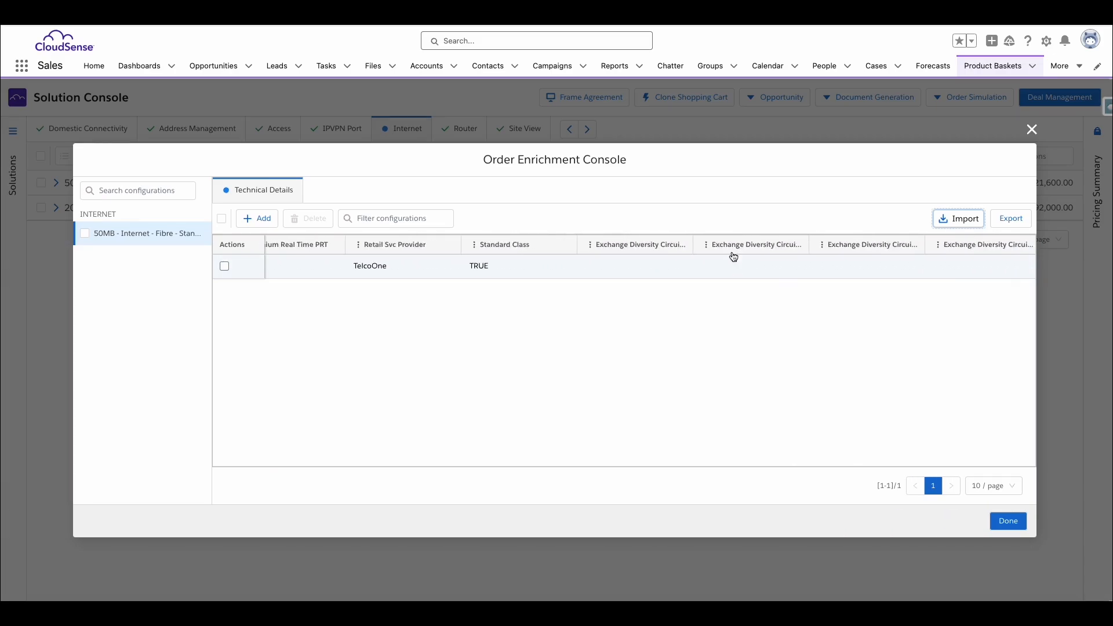
pyautogui.click(1008, 521)
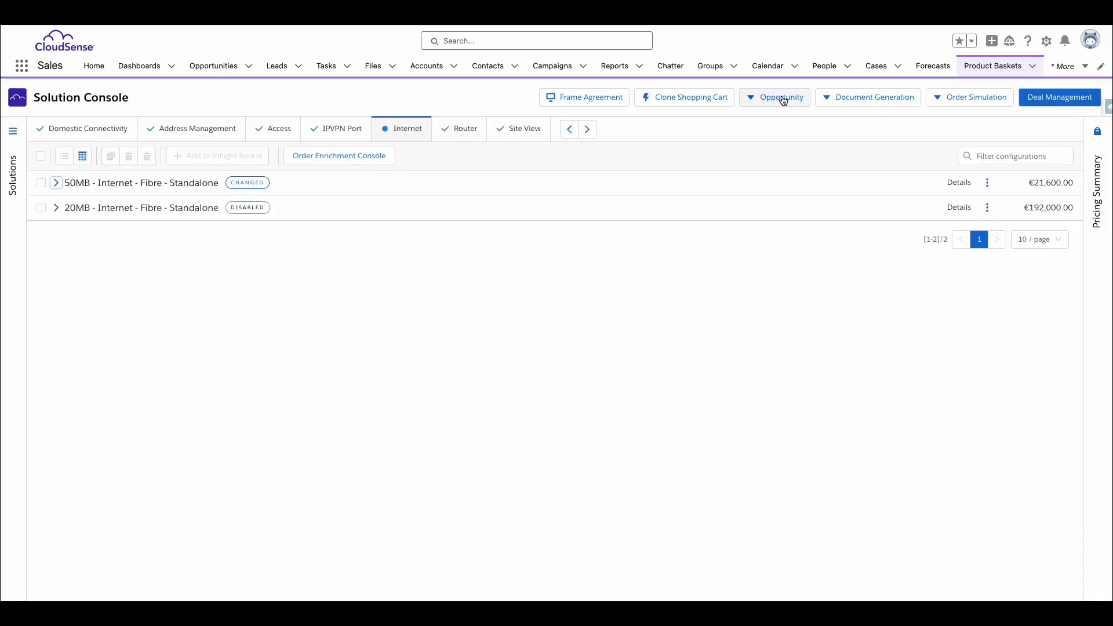
pyautogui.click(783, 101)
pyautogui.click(771, 138)
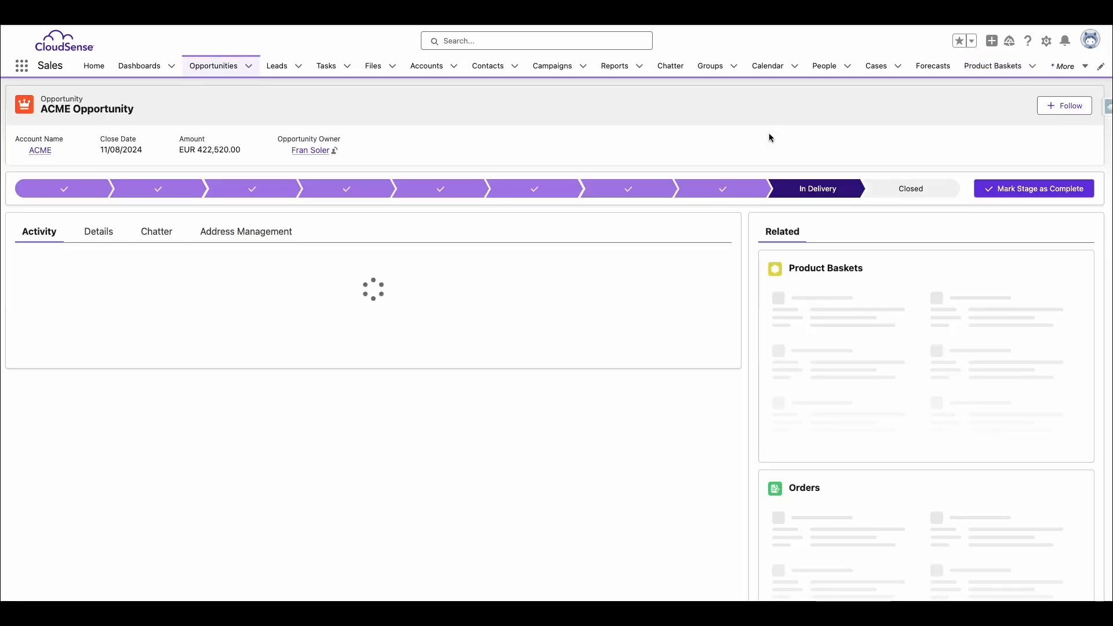
pyautogui.scroll(-2, 889, 272)
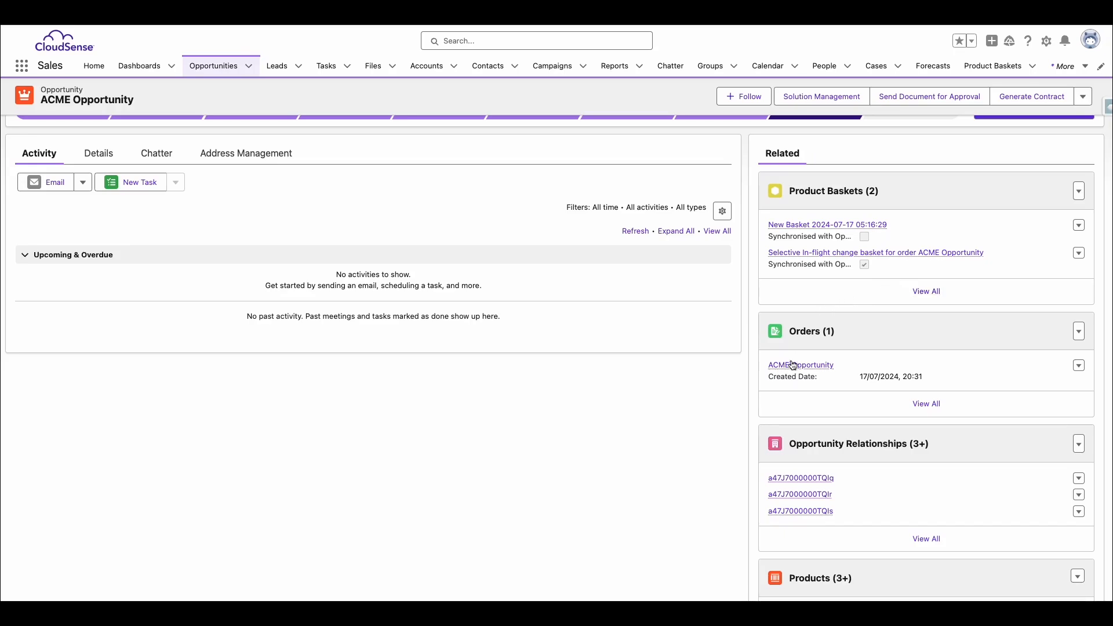
pyautogui.click(793, 365)
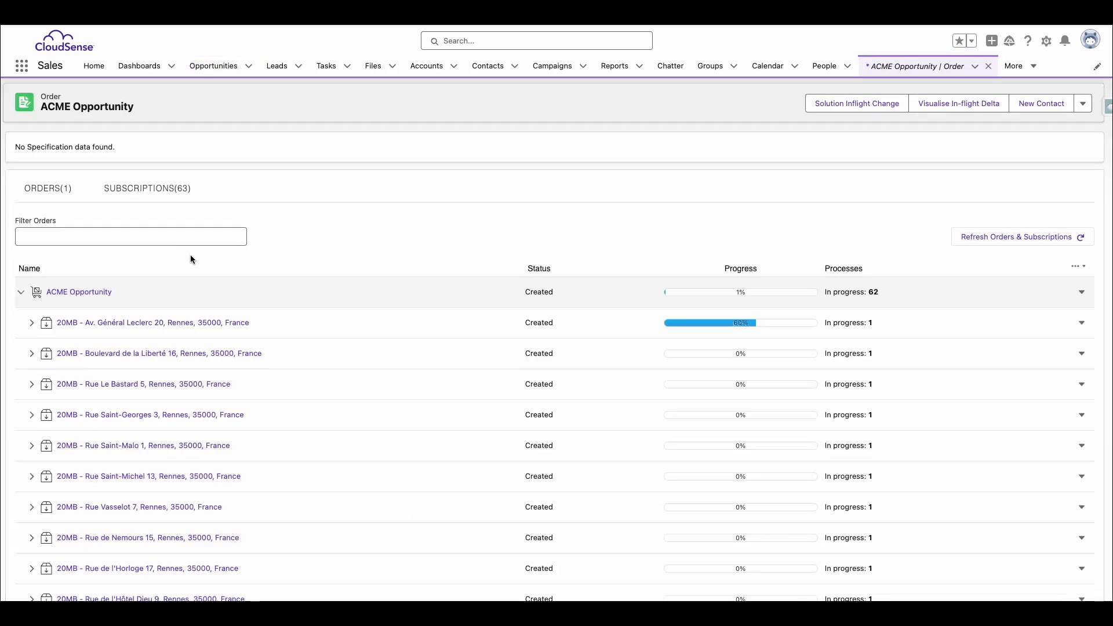
# Open the Order Delivery process of the 50MB internet service under the last-listed 50MB subscription and examine its orchestration steps
pyautogui.scroll(-10, 190, 259)
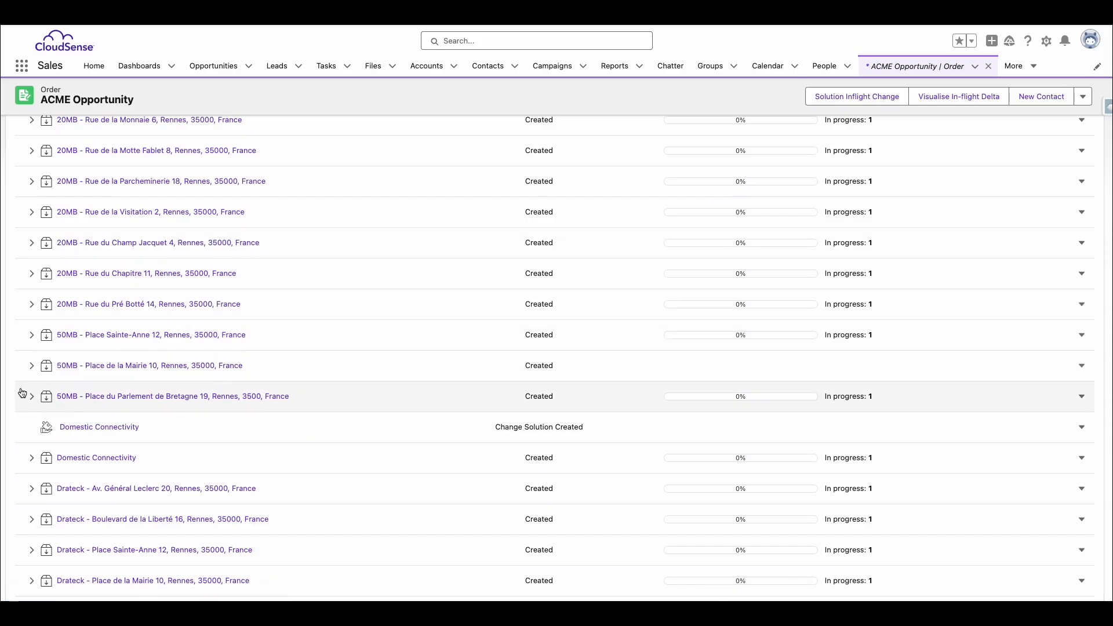
pyautogui.click(29, 396)
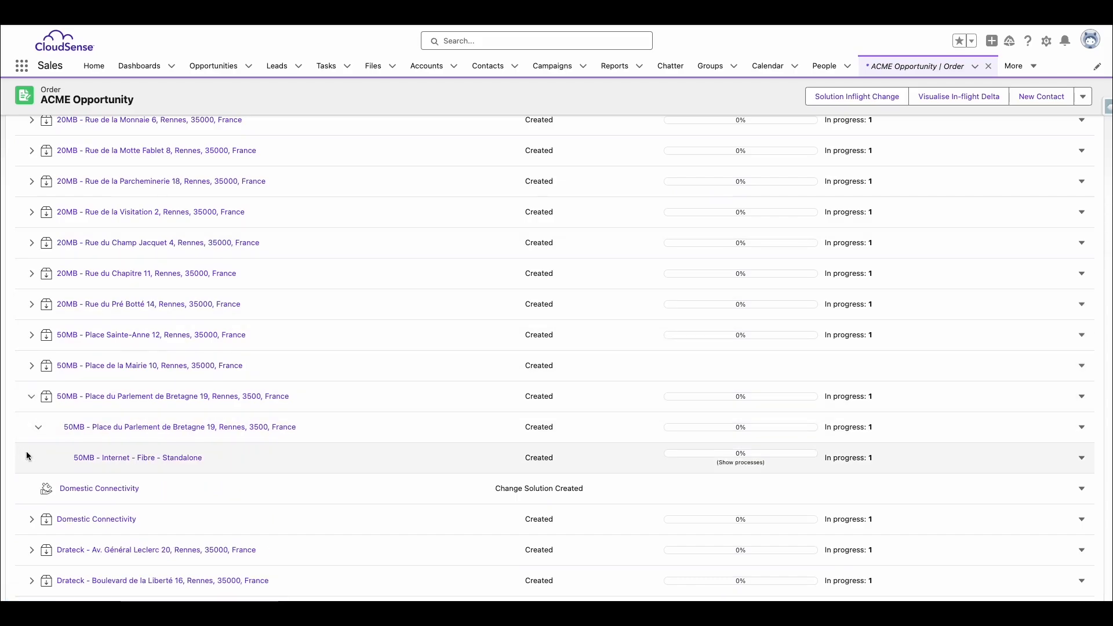
pyautogui.click(741, 463)
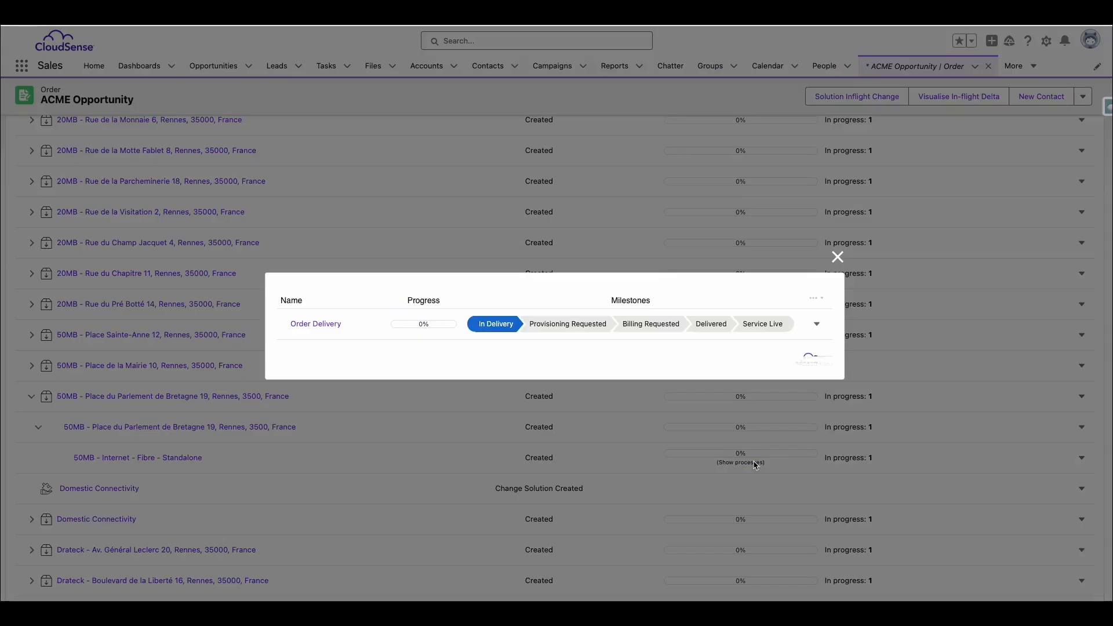
pyautogui.click(322, 326)
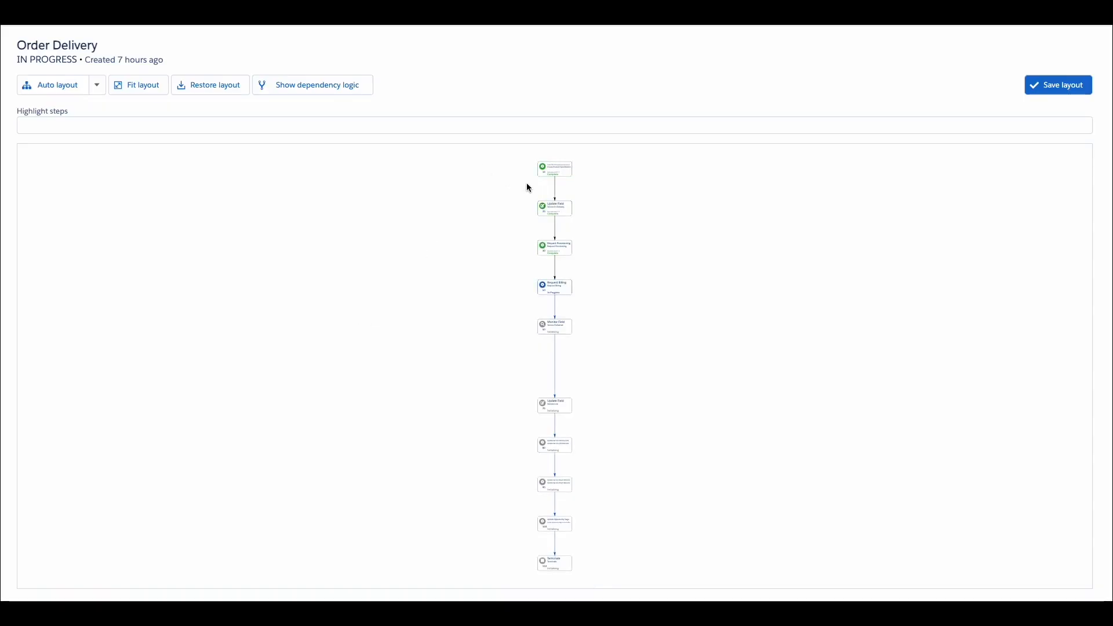
pyautogui.scroll(5, 556, 169)
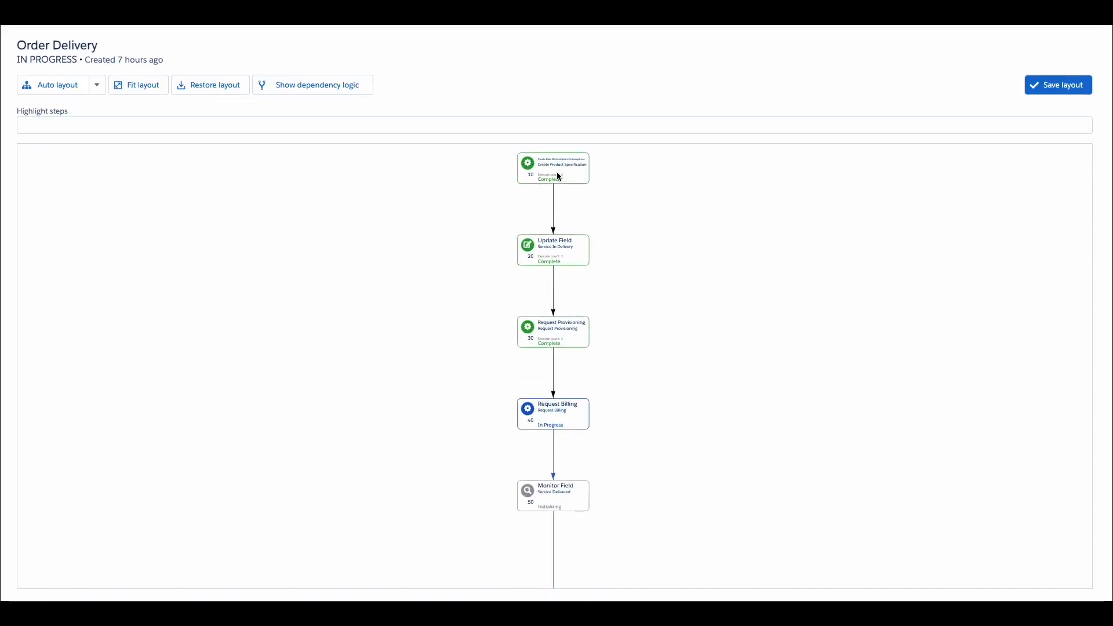
pyautogui.scroll(3, 558, 176)
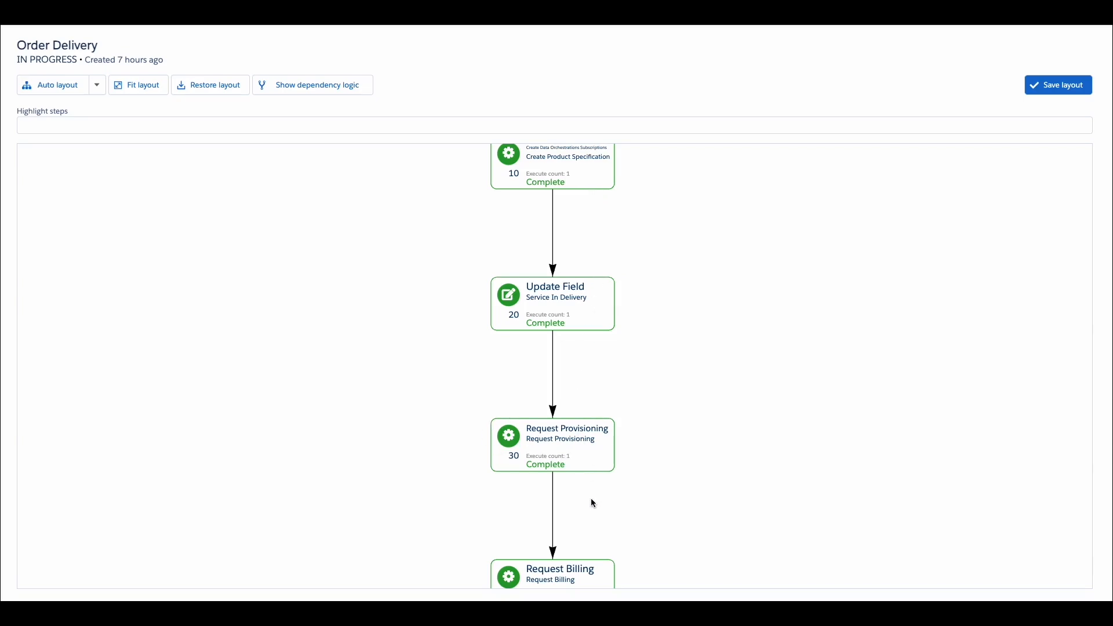
pyautogui.scroll(-1, 591, 500)
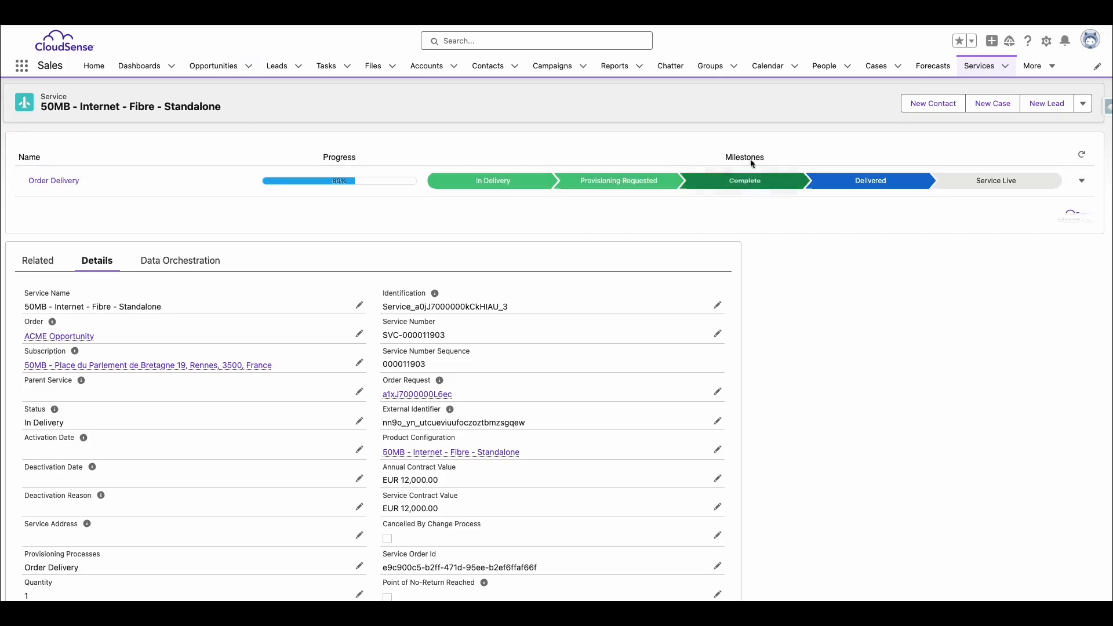
# Open the ServiceSpecifications JSON attachment from the 50MB internet service's related records and review its technical detail attributes
pyautogui.click(49, 269)
pyautogui.scroll(-5, 124, 325)
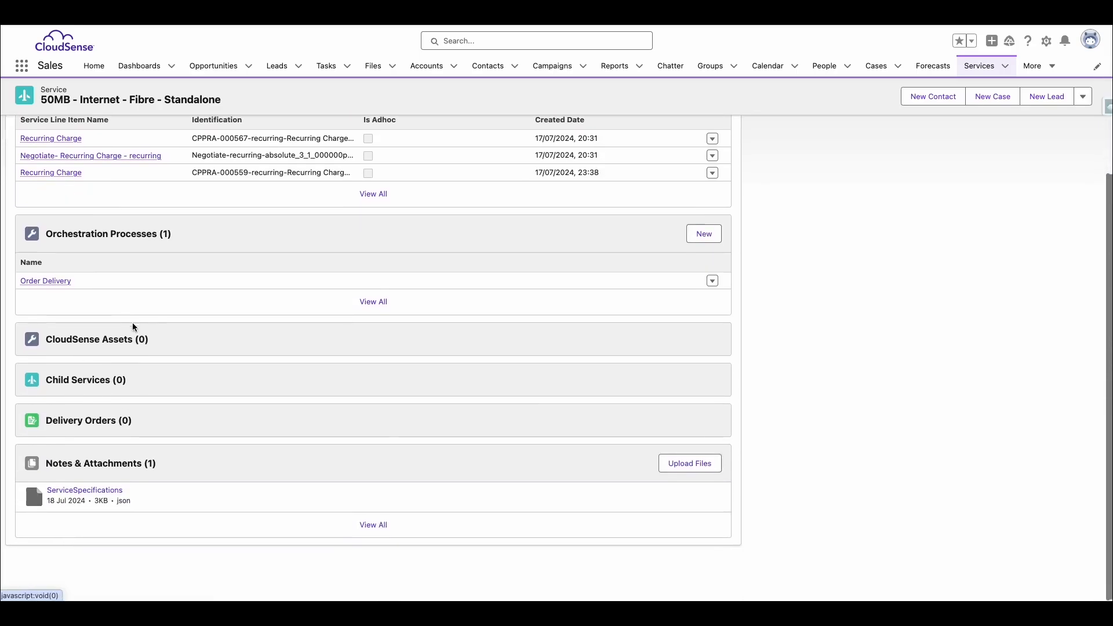
pyautogui.click(85, 499)
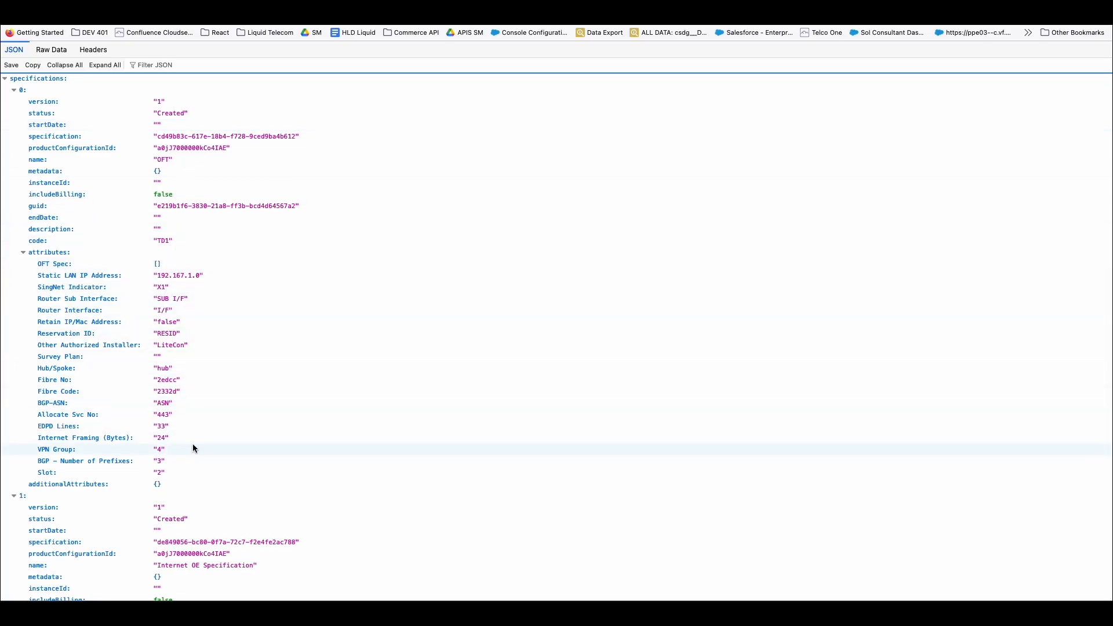
pyautogui.scroll(-1, 192, 443)
# Return to the 50MB internet service, open the ACME Opportunity order from its details, and look through the order's subscriptions
pyautogui.hotkey('ctrl', 'Right')
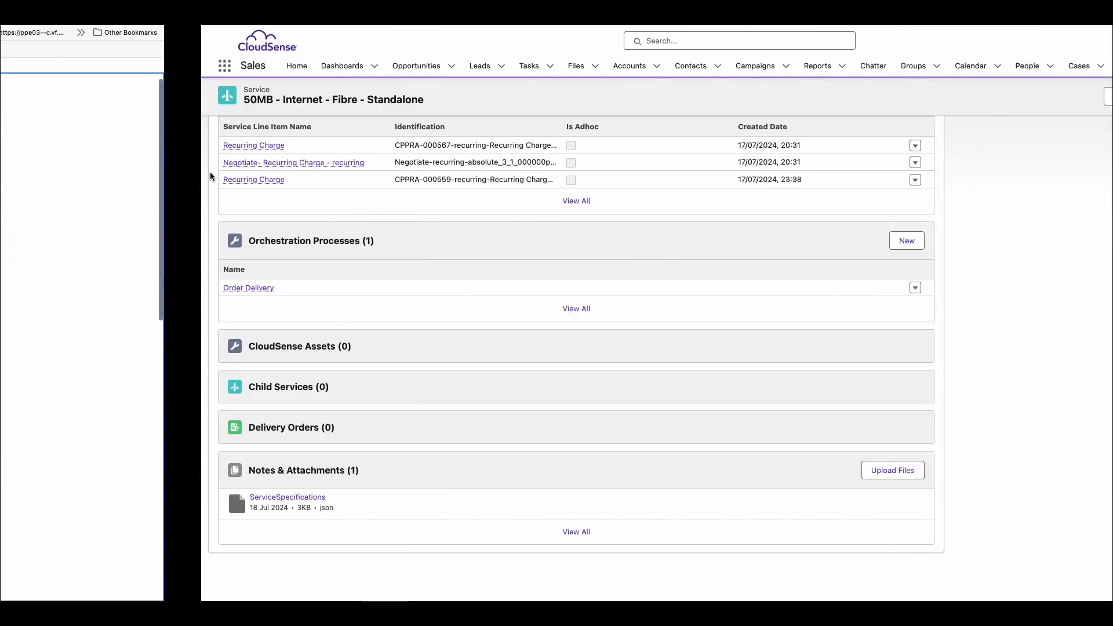
pyautogui.scroll(4, 138, 163)
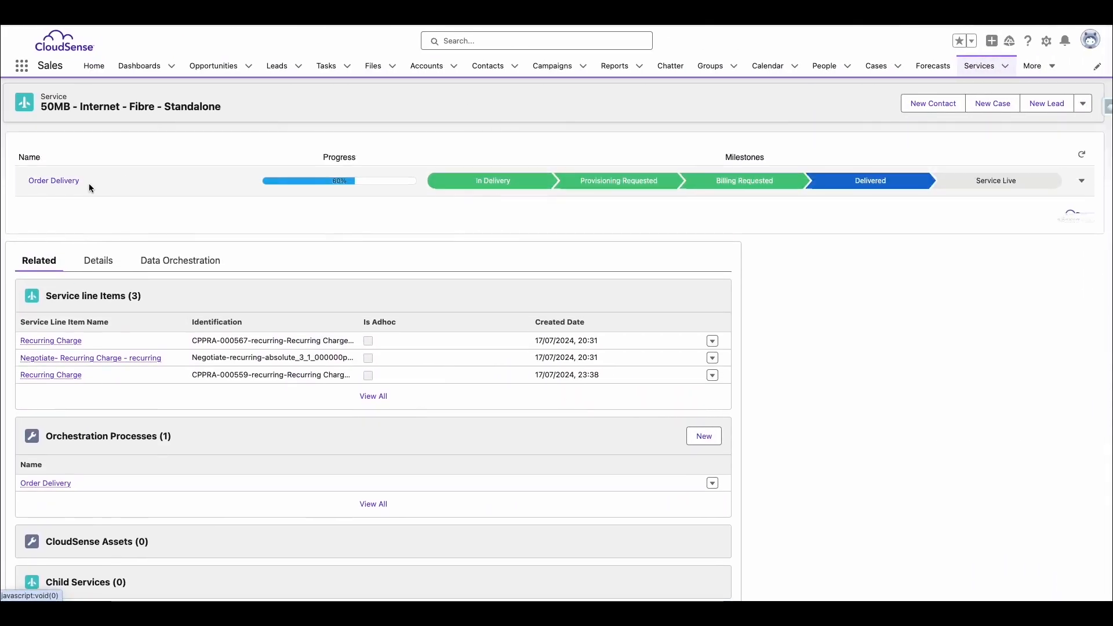
pyautogui.click(98, 260)
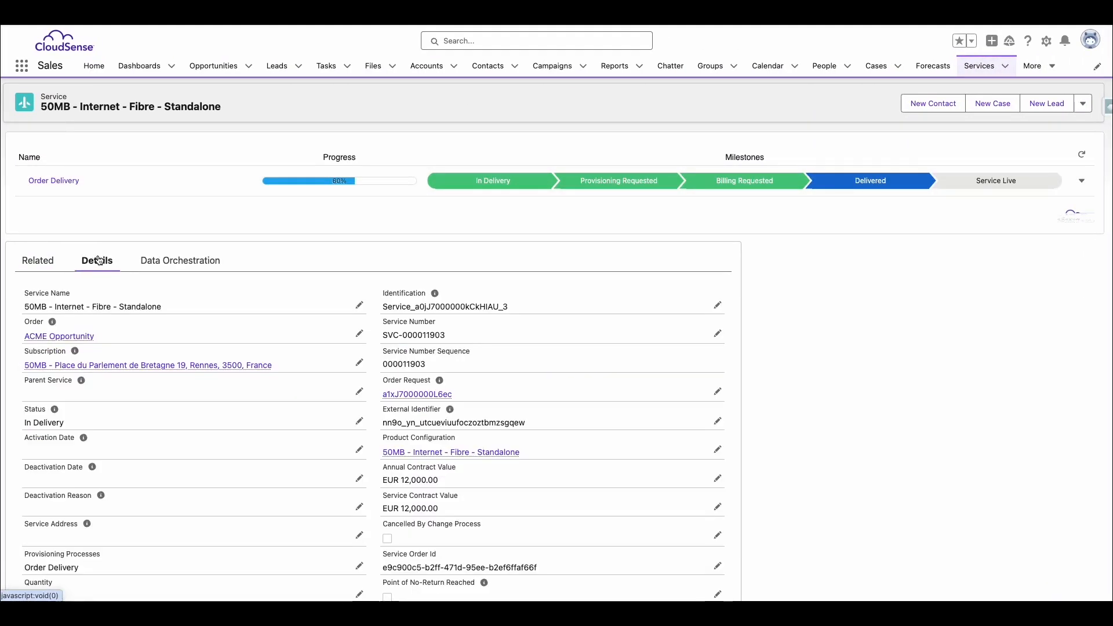
pyautogui.click(46, 336)
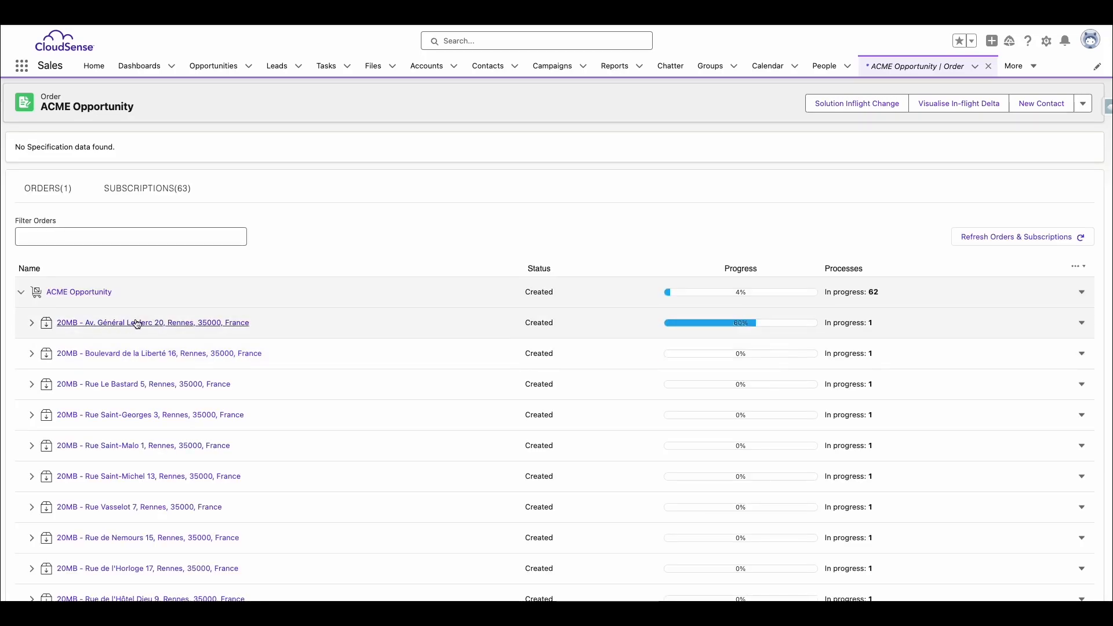
pyautogui.scroll(-1, 139, 320)
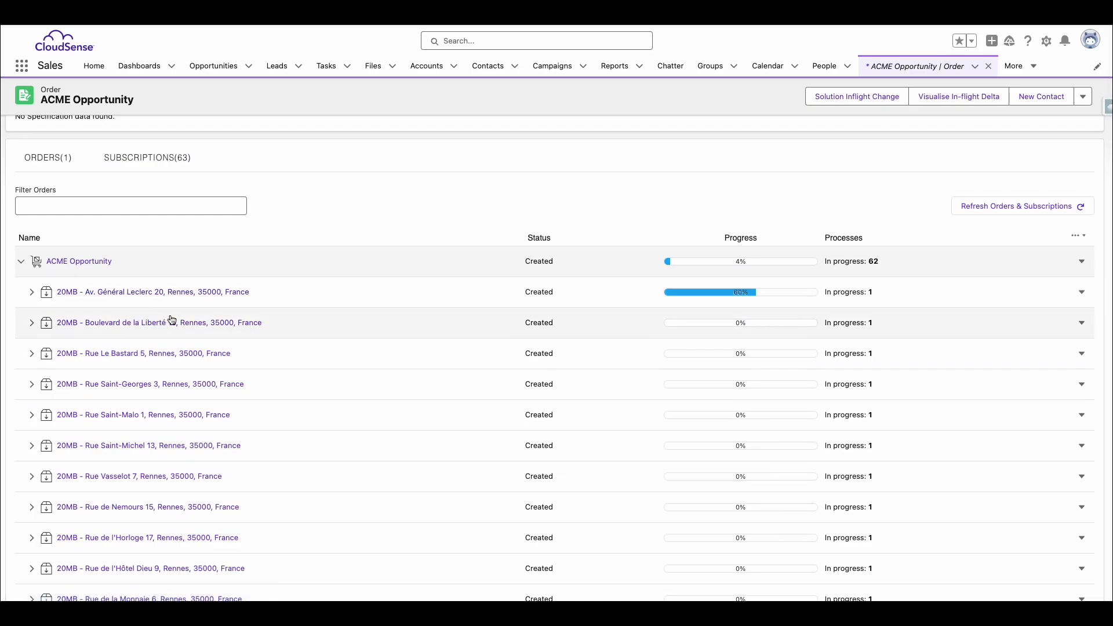
pyautogui.scroll(-1, 169, 313)
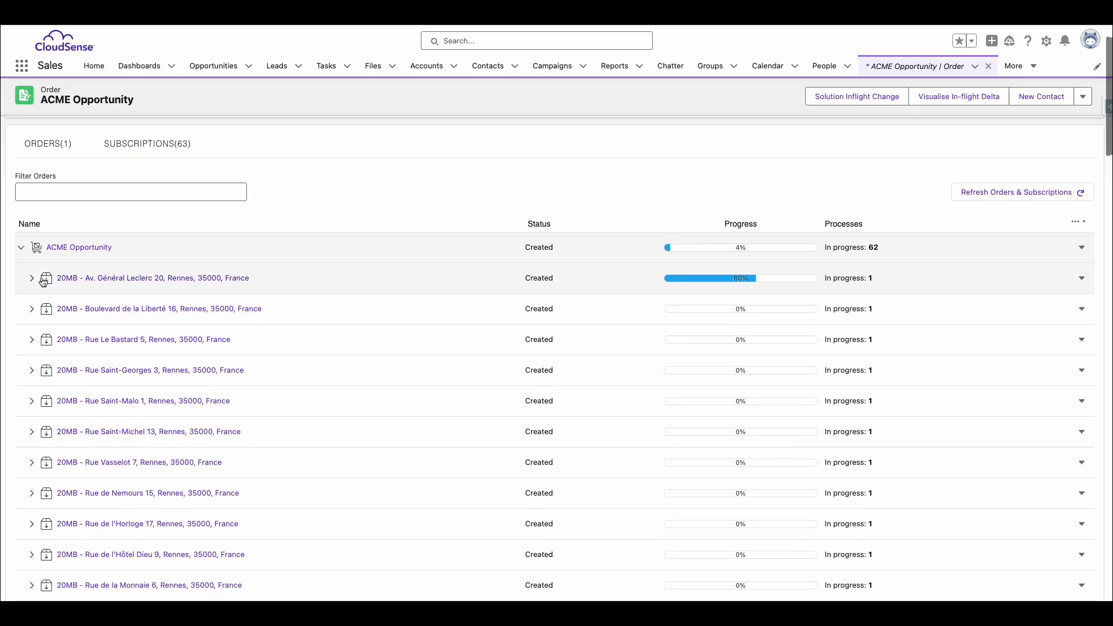